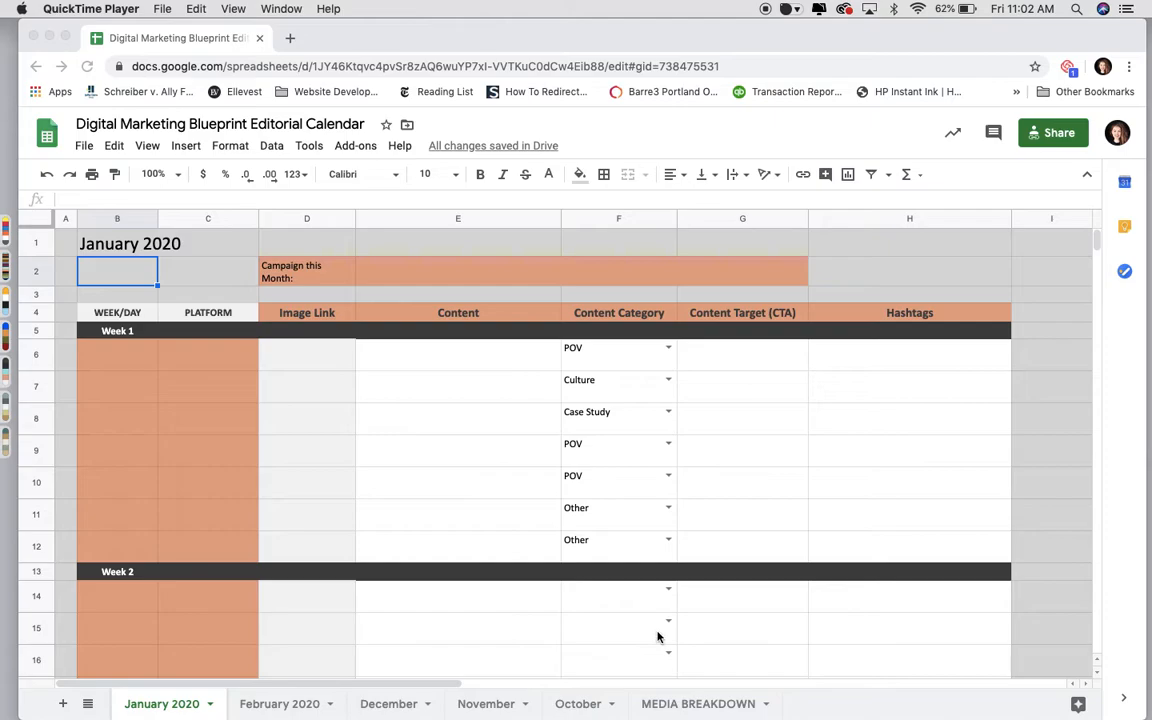
Open the MEDIA BREAKDOWN sheet and review its content categories, templates and the platforms in the Where column
{"action": "left_click", "coordinate": [652, 705]}
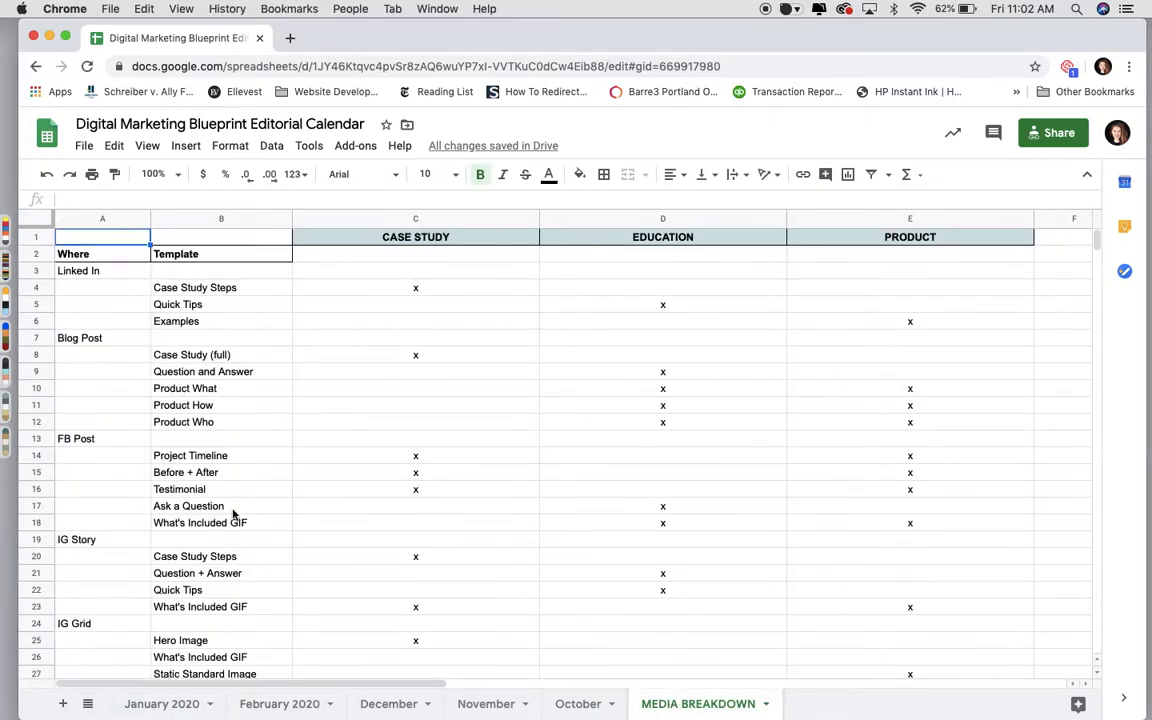
{"action": "left_click", "coordinate": [77, 271]}
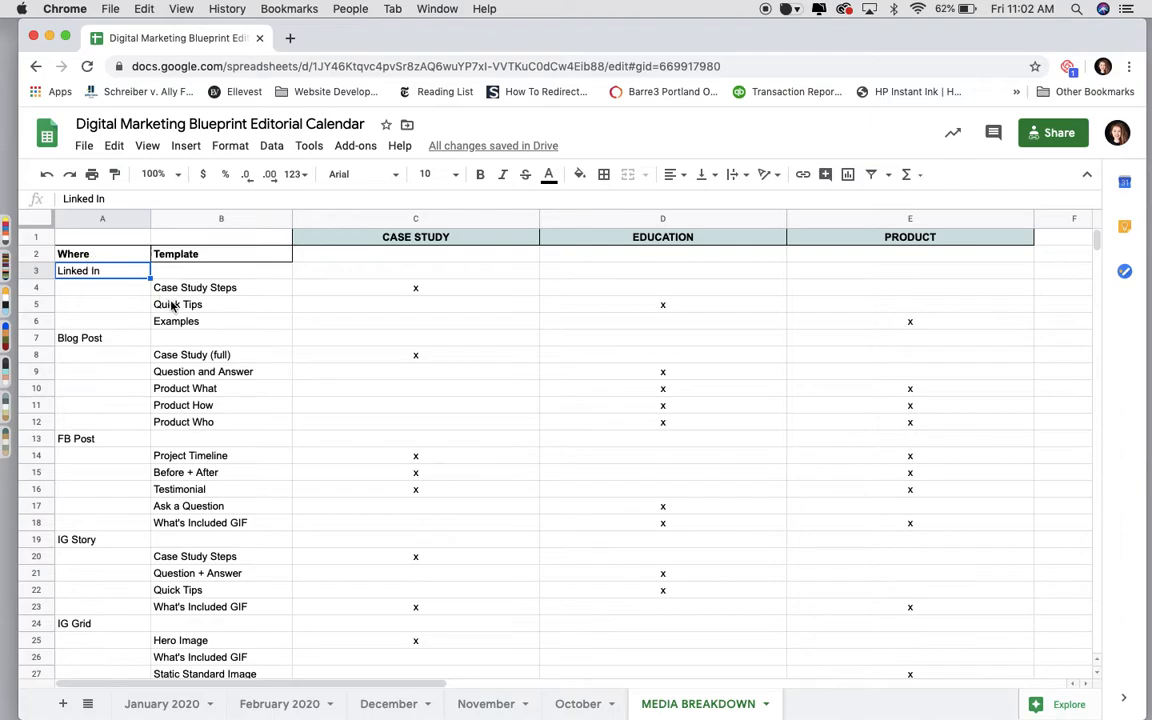
{"action": "left_click", "coordinate": [400, 240]}
{"action": "key", "text": "Right"}
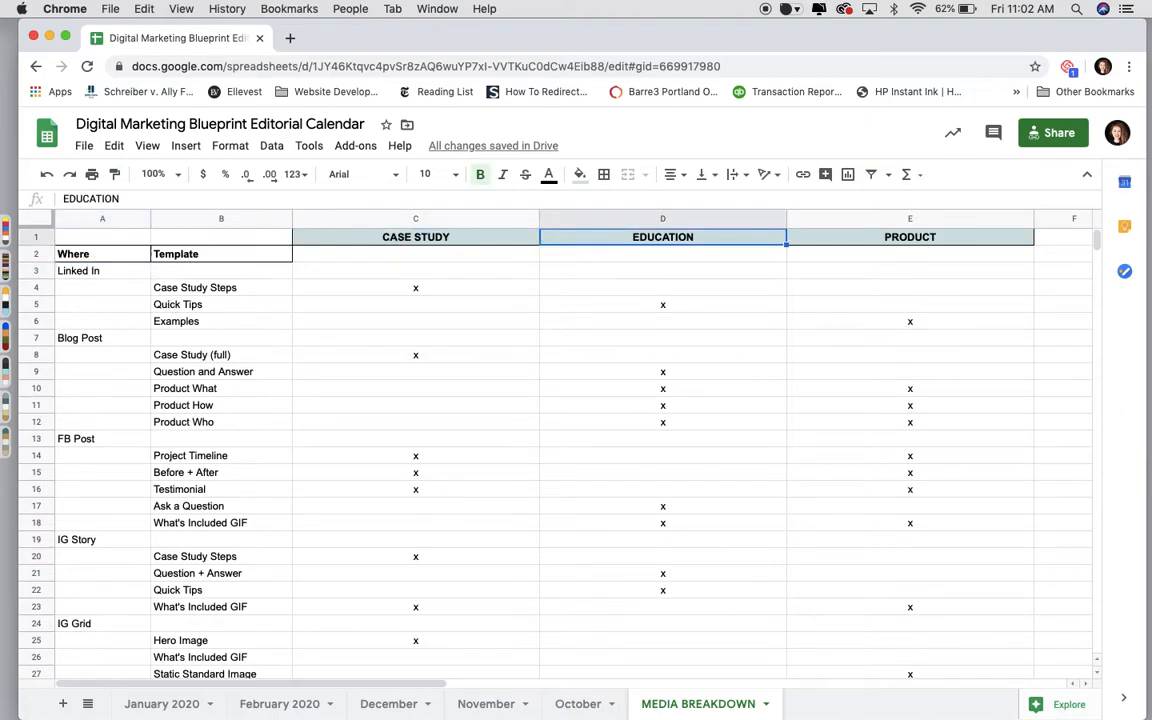
{"action": "key", "text": "Right"}
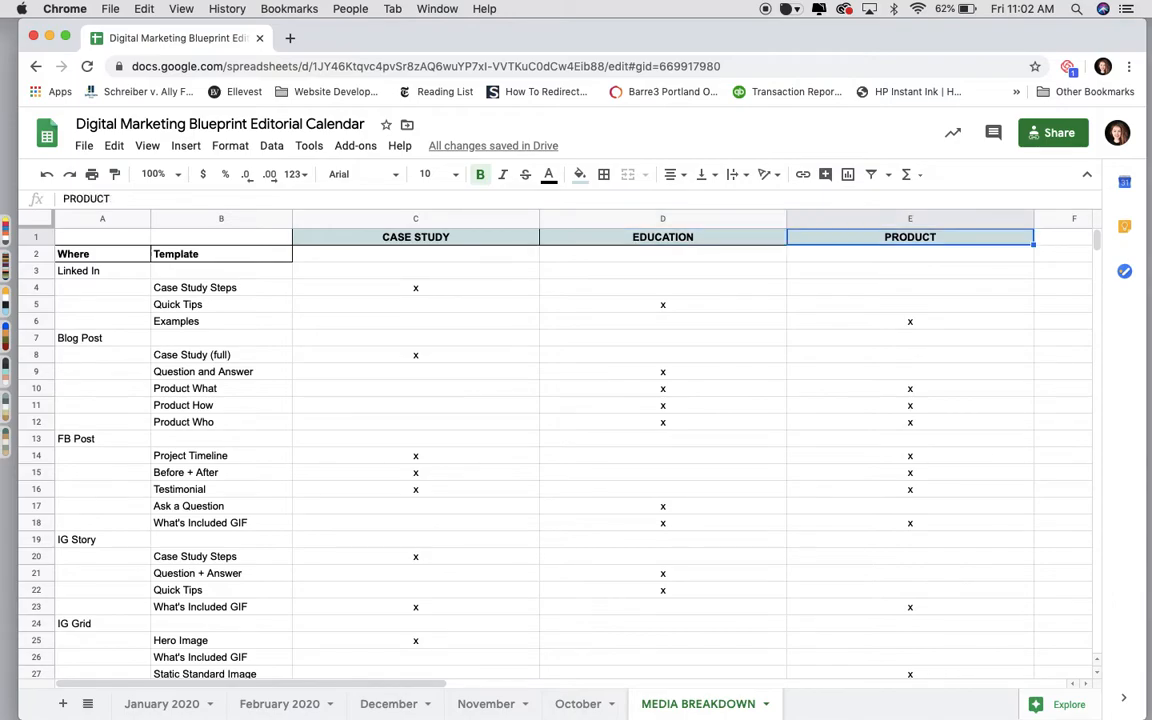
{"action": "left_click", "coordinate": [195, 289]}
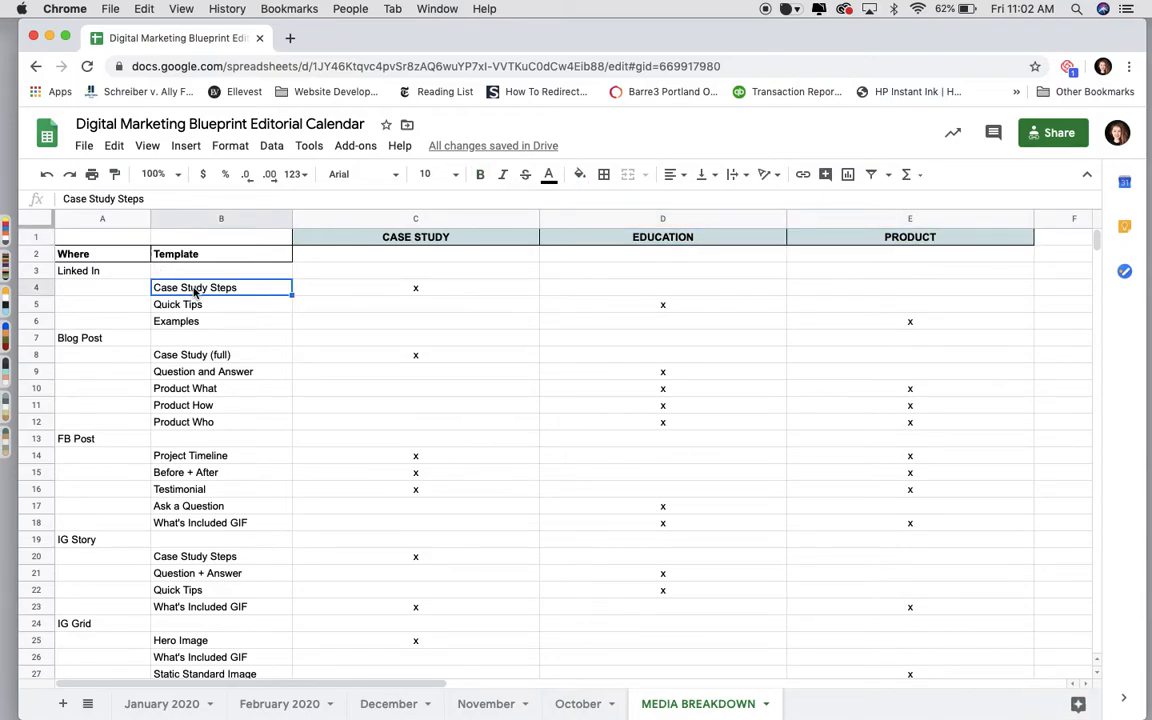
{"action": "key", "text": "Down"}
{"action": "key", "text": "Down"}
{"action": "key", "text": "Up"}
{"action": "key", "text": "Down"}
{"action": "key", "text": "Up"}
{"action": "key", "text": "Up"}
{"action": "left_click", "coordinate": [198, 261]}
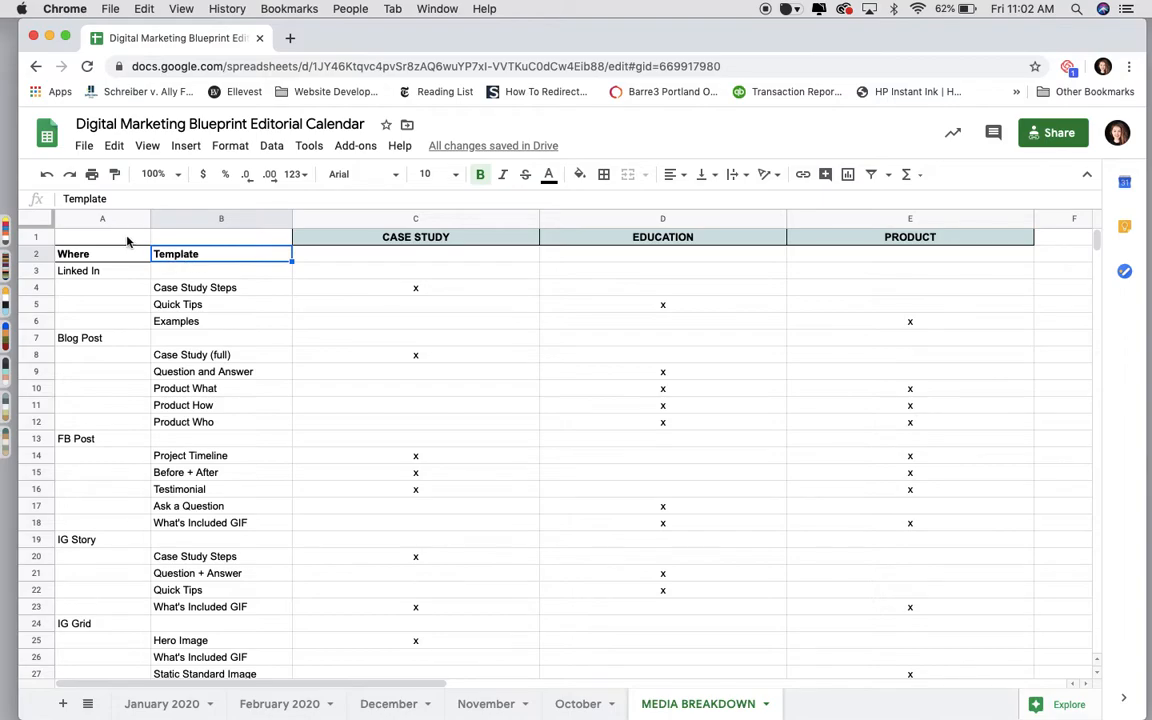
{"action": "left_click", "coordinate": [105, 218]}
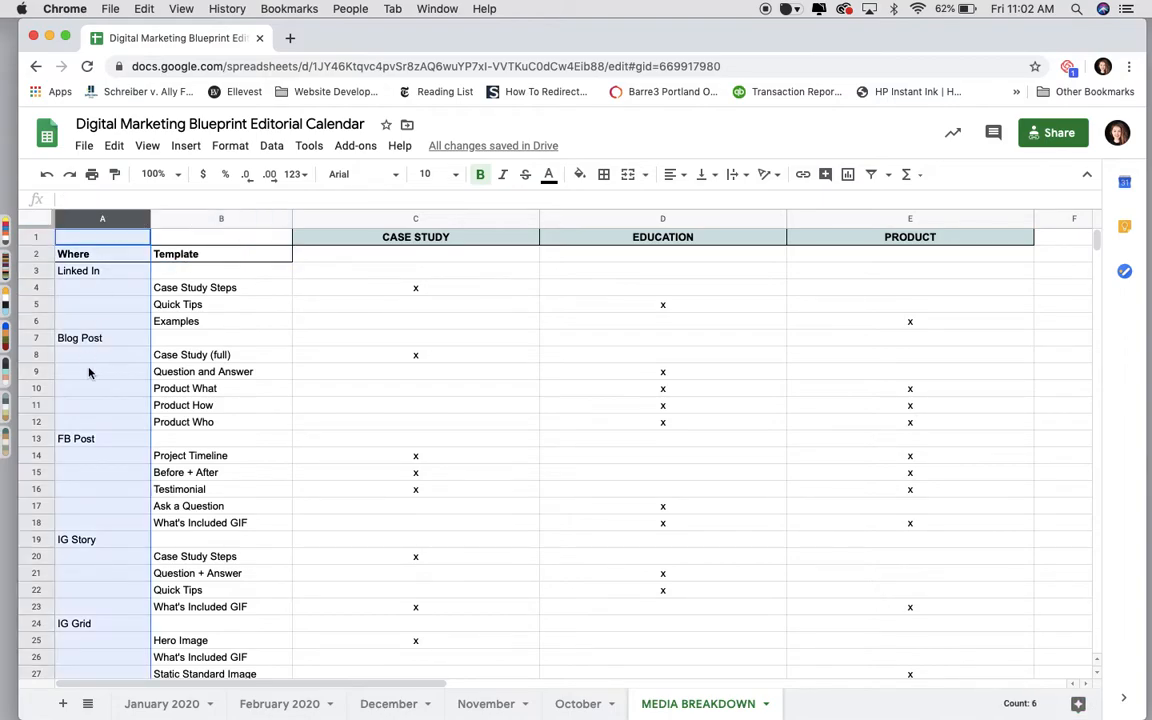
{"action": "scroll", "coordinate": [88, 373], "scroll_direction": "down", "scroll_amount": 2}
{"action": "scroll", "coordinate": [88, 373], "scroll_direction": "up", "scroll_amount": 2}
{"action": "scroll", "coordinate": [88, 373], "scroll_direction": "down", "scroll_amount": 2}
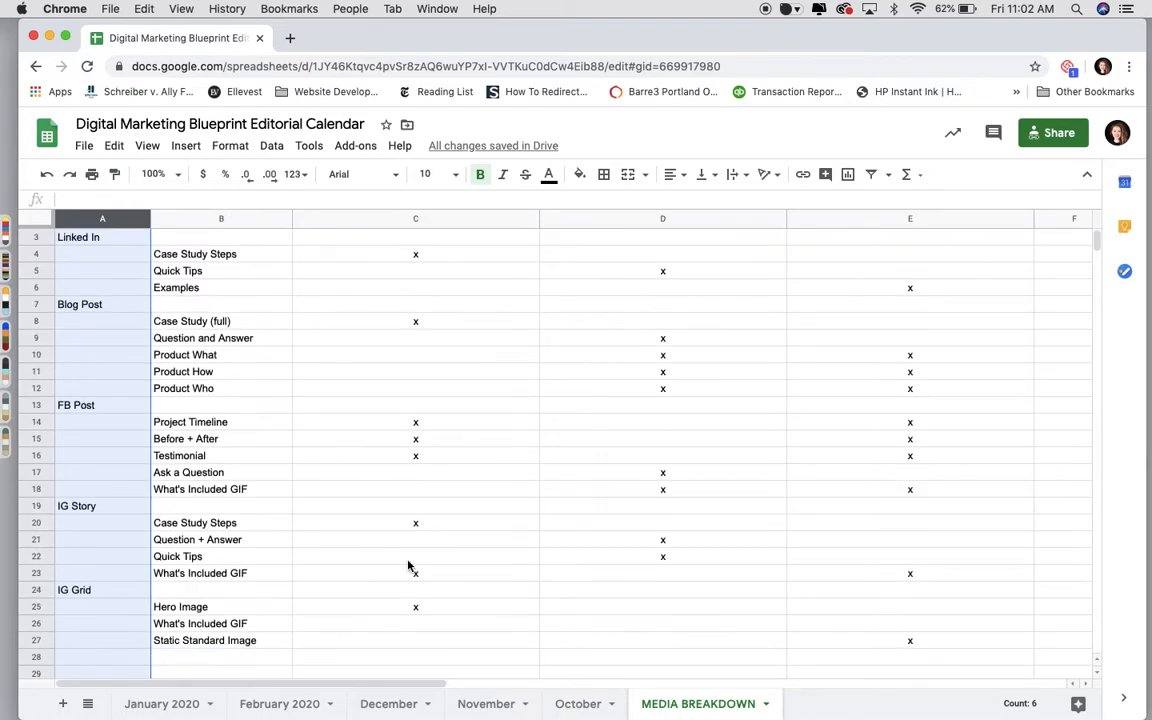
Return to the January 2020 sheet and enter "Launch of Digital Marketing Blueprint" as the campaign for the month
{"action": "left_click", "coordinate": [158, 703]}
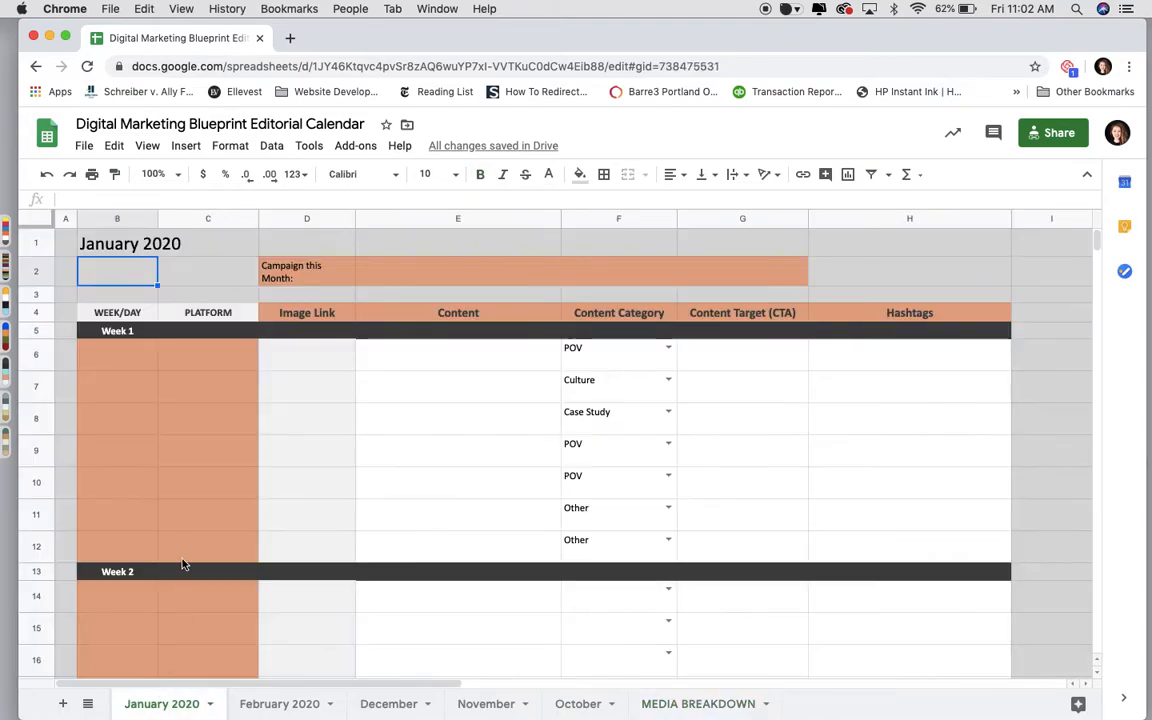
{"action": "left_click", "coordinate": [380, 274]}
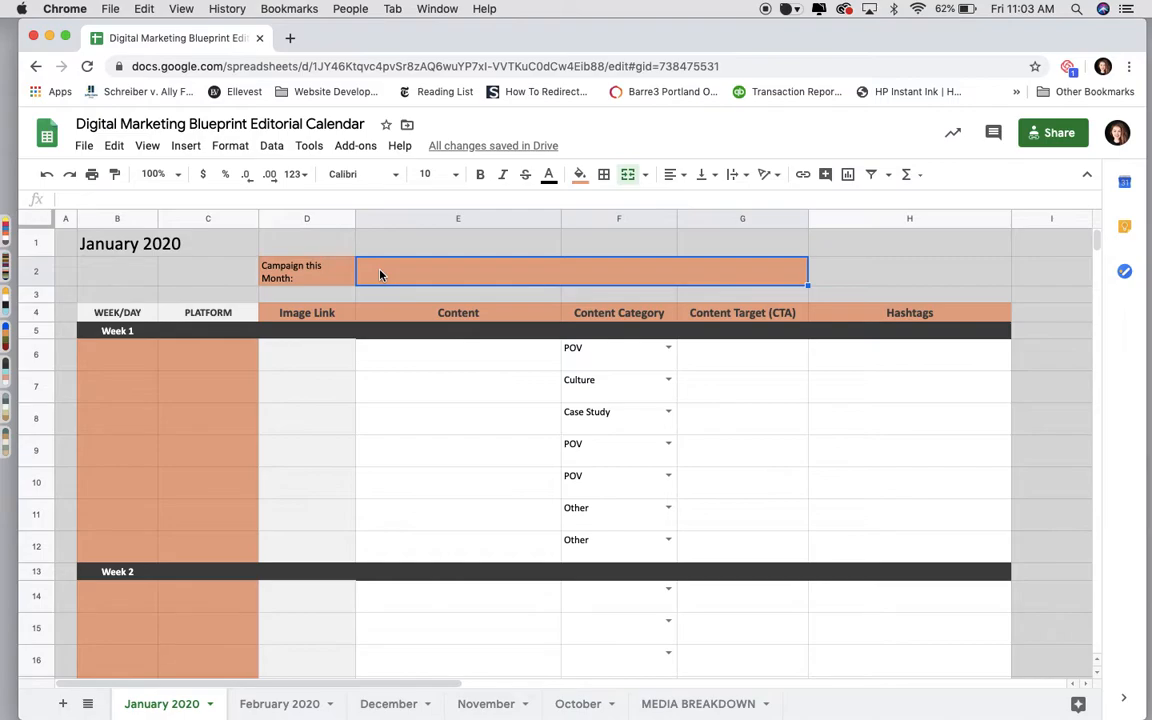
{"action": "double_click", "coordinate": [396, 277]}
{"action": "type", "text": "L"}
{"action": "key", "text": "BackSpace"}
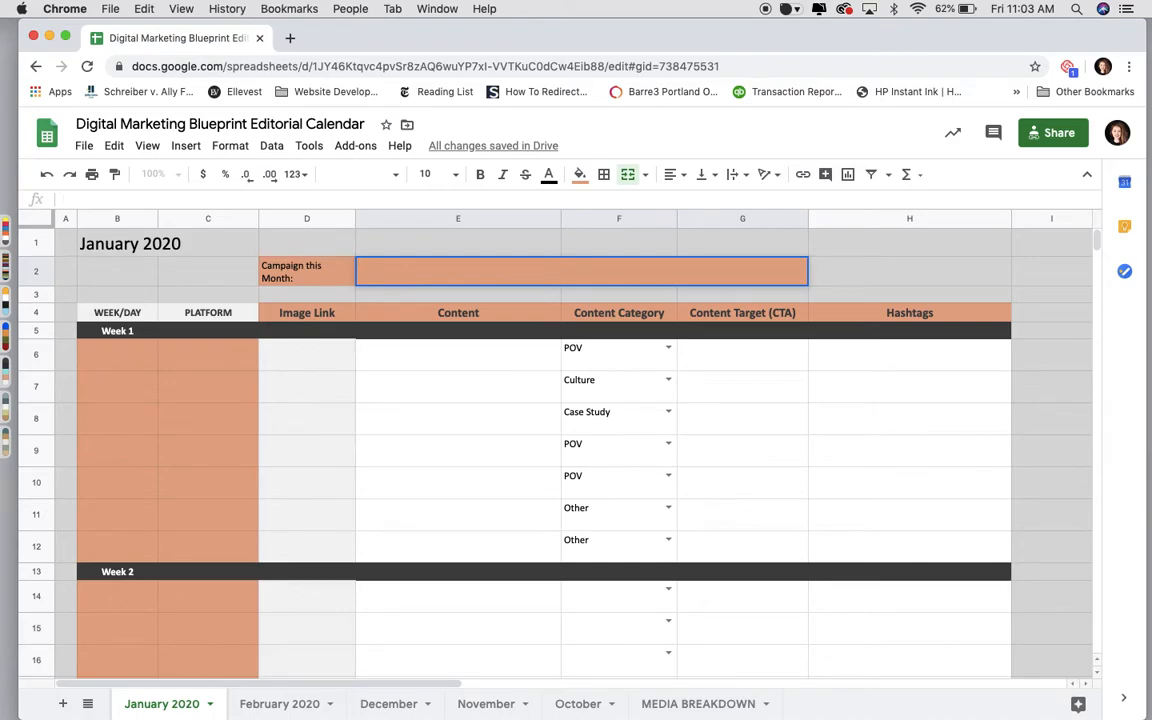
{"action": "type", "text": "Launch of Digital Marketi"}
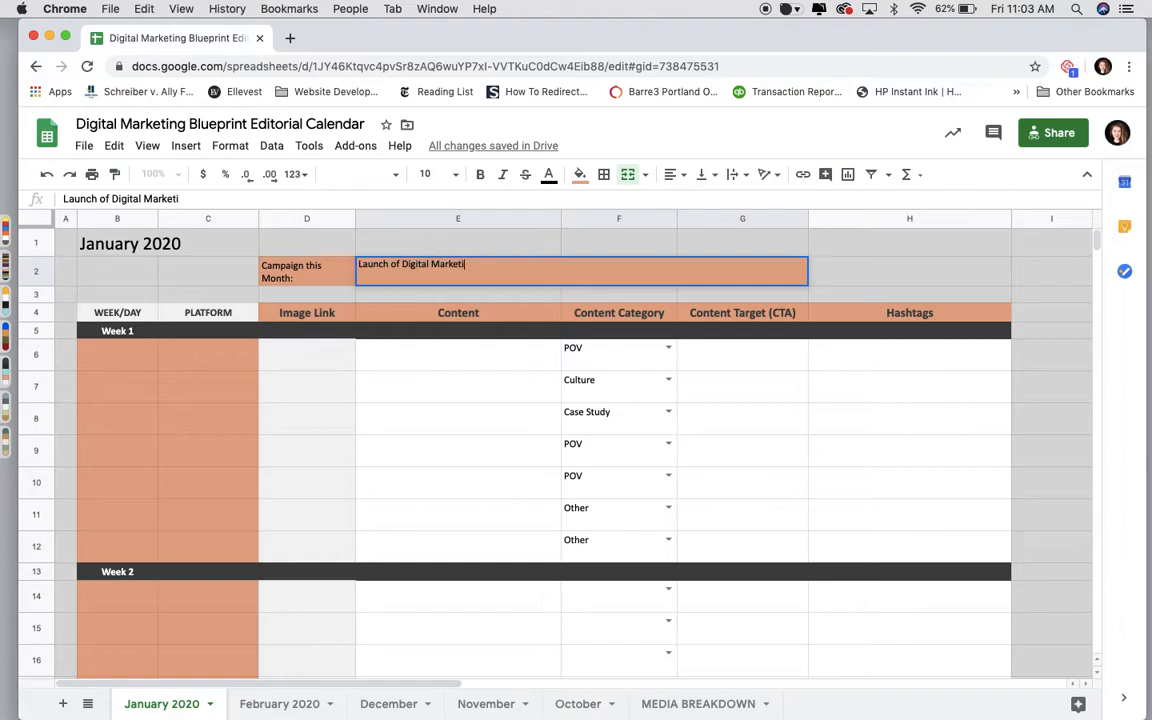
{"action": "type", "text": "ng Blueprint"}
{"action": "left_click", "coordinate": [278, 363]}
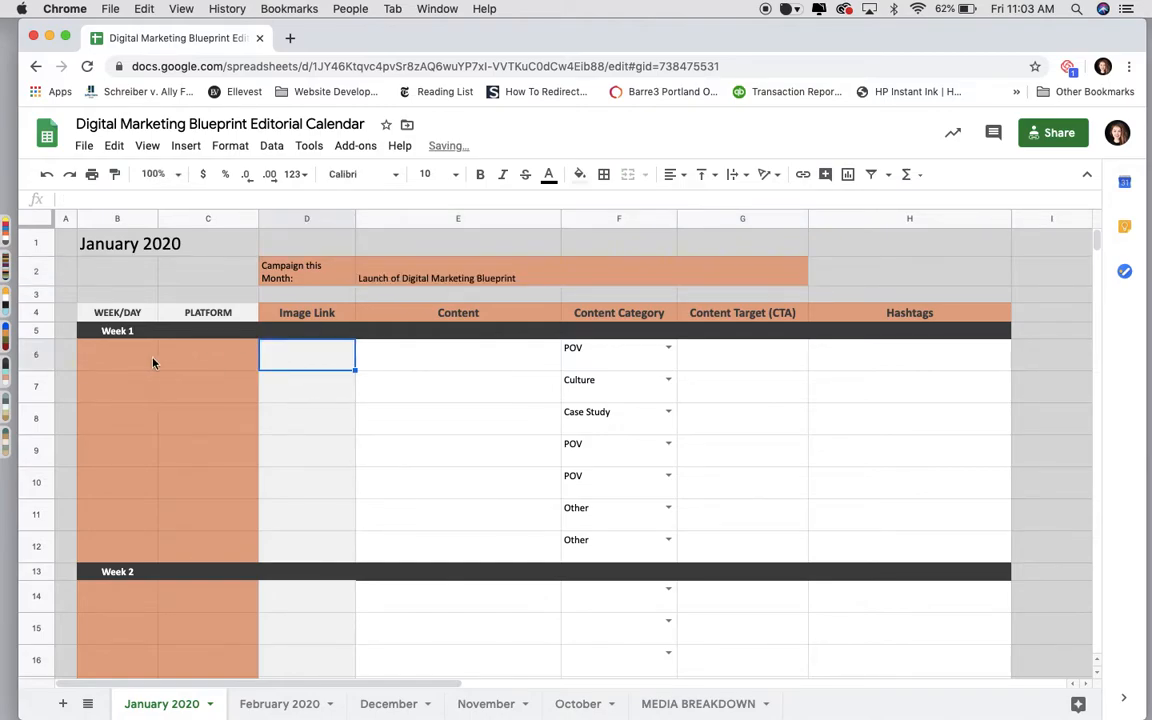
Go through the Week 1 rows of the WEEK/DAY and PLATFORM columns
{"action": "left_click", "coordinate": [132, 360]}
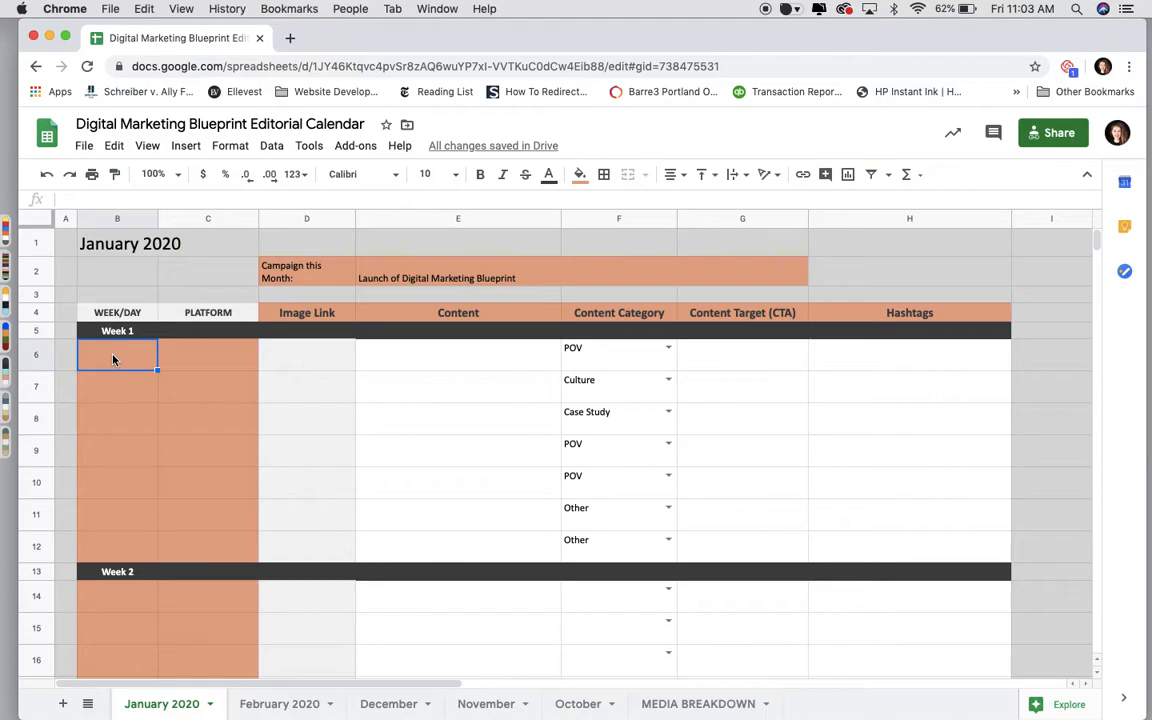
{"action": "key", "text": "Down"}
{"action": "key", "text": "Down"}
{"action": "key", "text": "Down"}
{"action": "key", "text": "Down"}
{"action": "key", "text": "Down"}
{"action": "key", "text": "Down"}
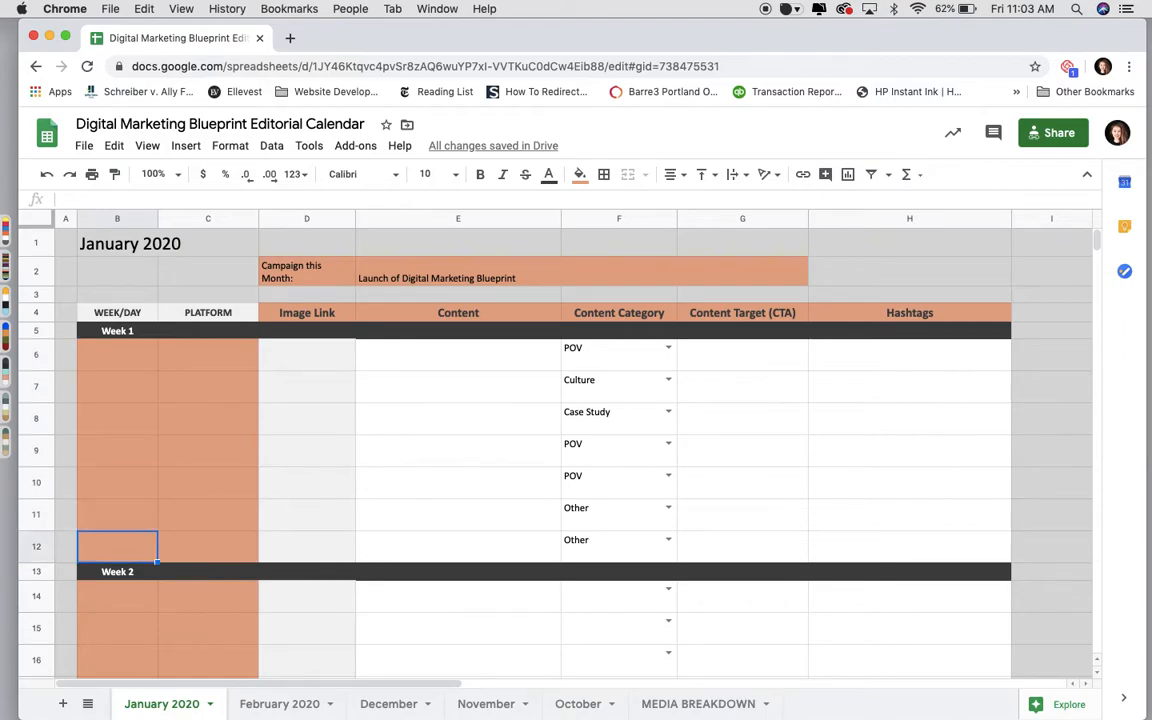
{"action": "key", "text": "Right"}
{"action": "key", "text": "Up"}
{"action": "key", "text": "Up"}
{"action": "key", "text": "Up"}
{"action": "key", "text": "Up"}
{"action": "key", "text": "Up"}
{"action": "key", "text": "Up"}
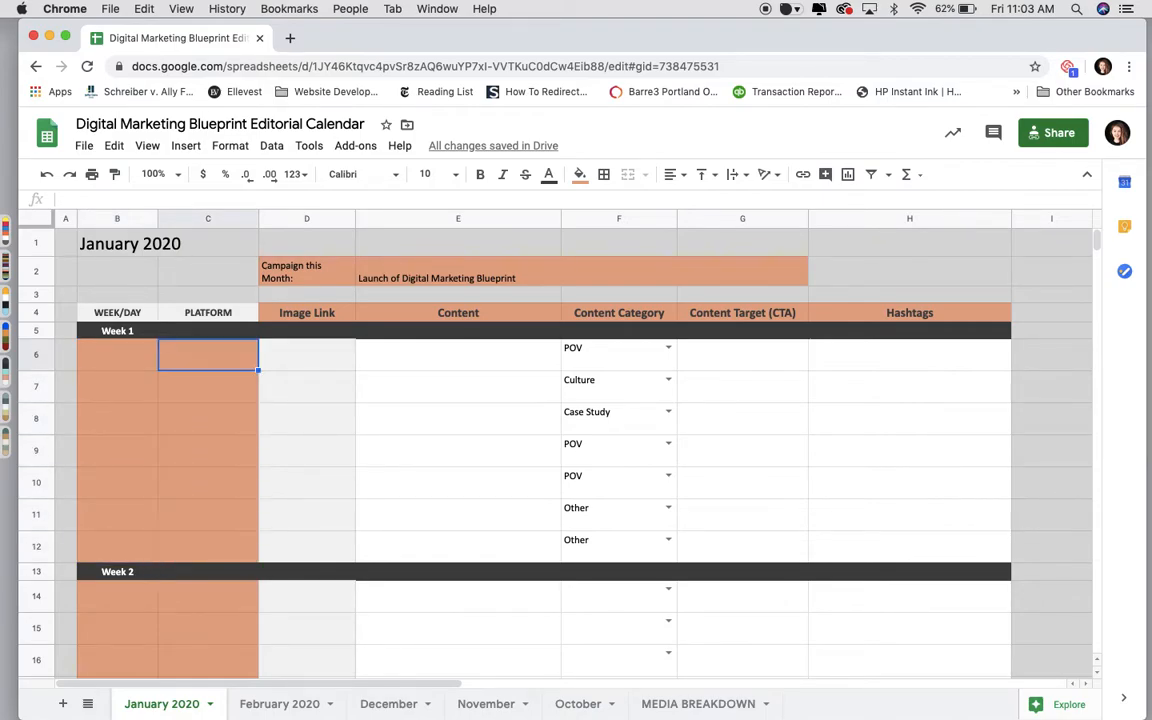
Fill the first Week 1 row with Linkedin as the platform and 1/2/2020 as the day
{"action": "type", "text": "LInk"}
{"action": "key", "text": "BackSpace"}
{"action": "key", "text": "BackSpace"}
{"action": "key", "text": "BackSpace"}
{"action": "type", "text": "inkedin"}
{"action": "key", "text": "Return"}
{"action": "key", "text": "Up"}
{"action": "key", "text": "Left"}
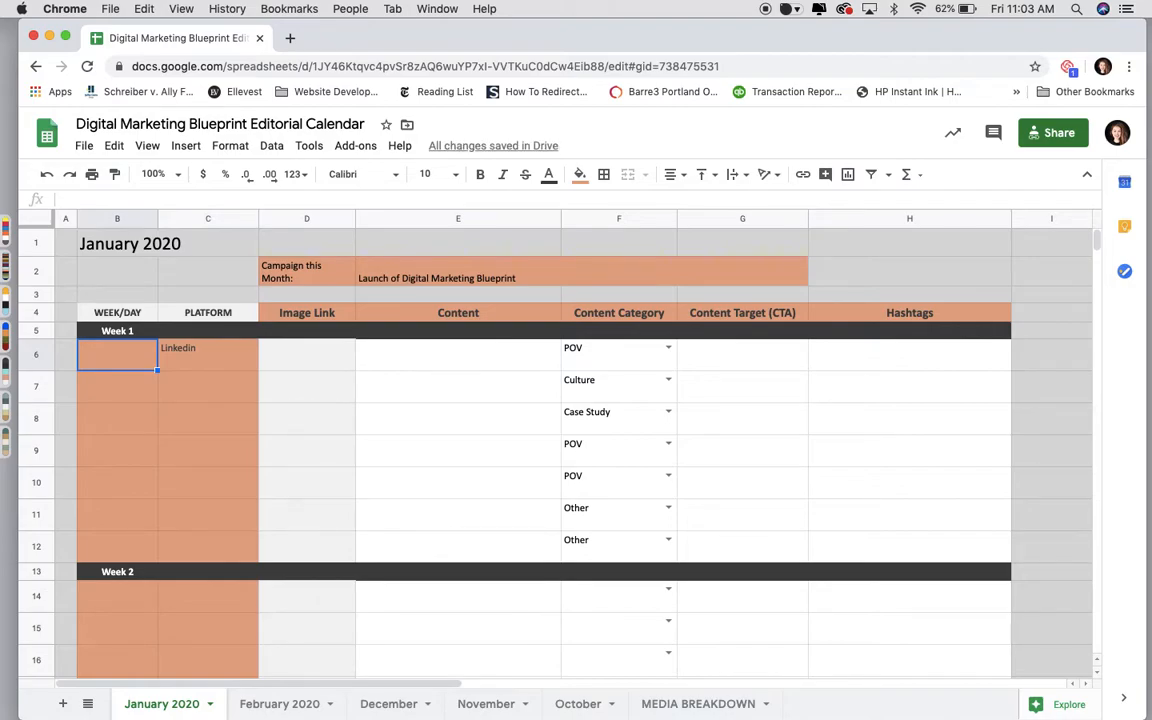
{"action": "type", "text": "1/2/2020"}
{"action": "key", "text": "Return"}
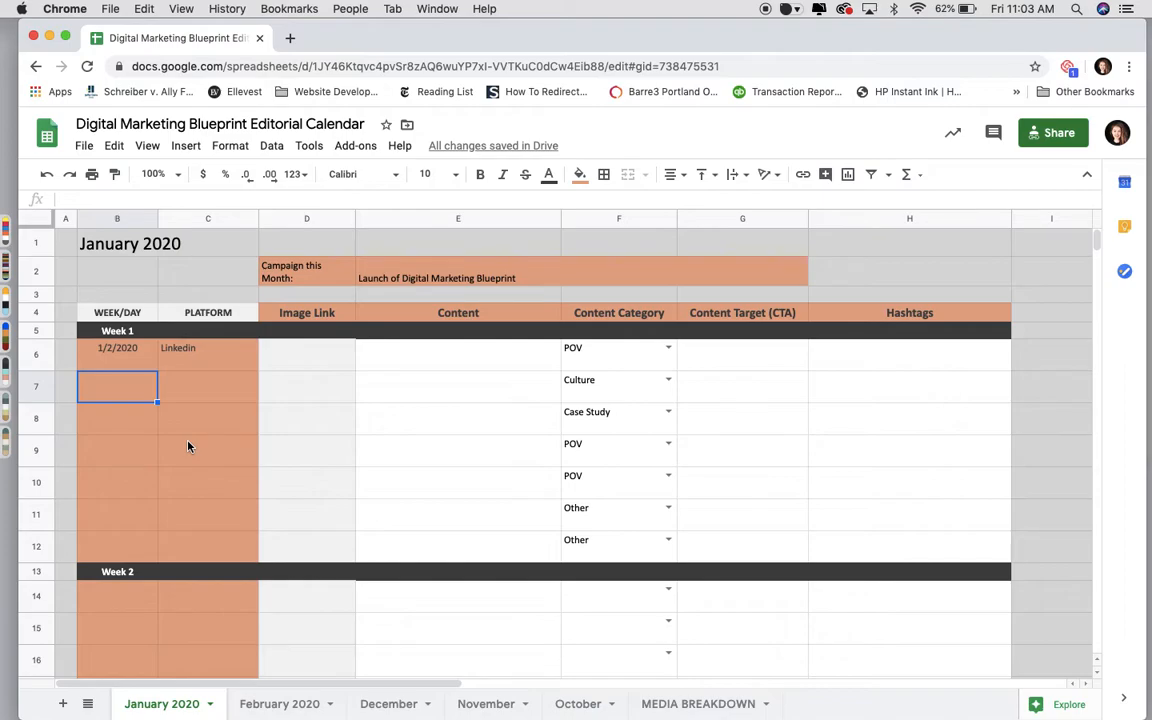
Enter Facebook as the platform in the second and third Week 1 rows
{"action": "left_click", "coordinate": [193, 398]}
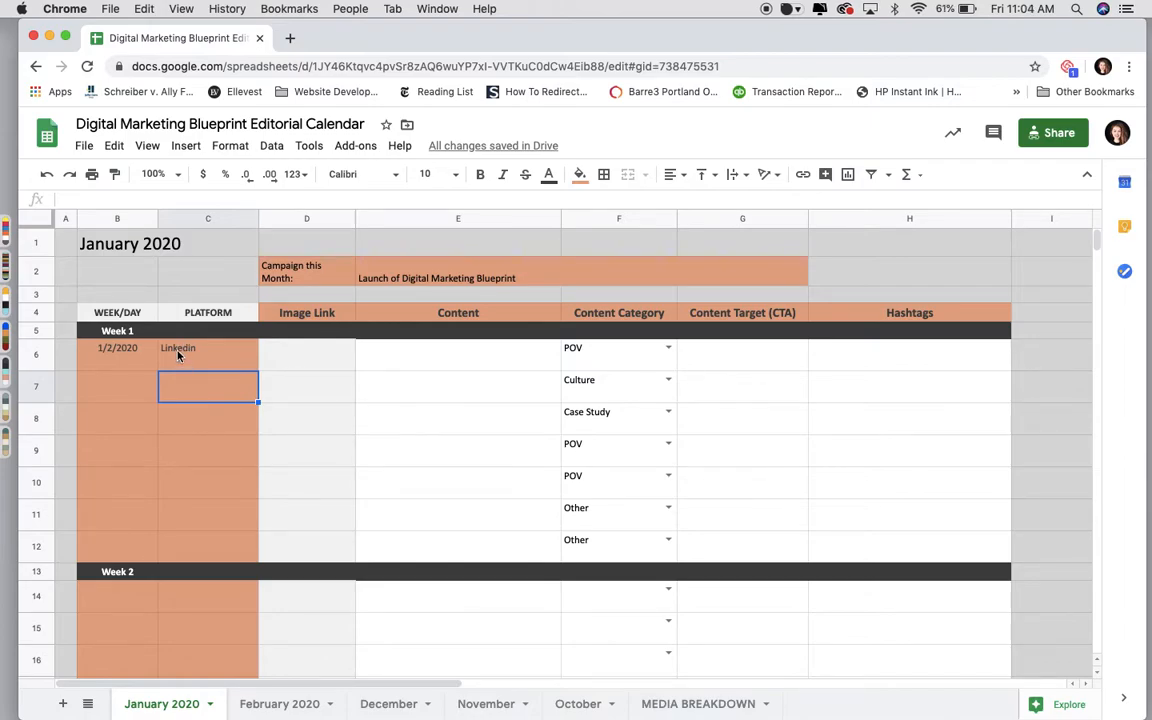
{"action": "type", "text": "Facebook"}
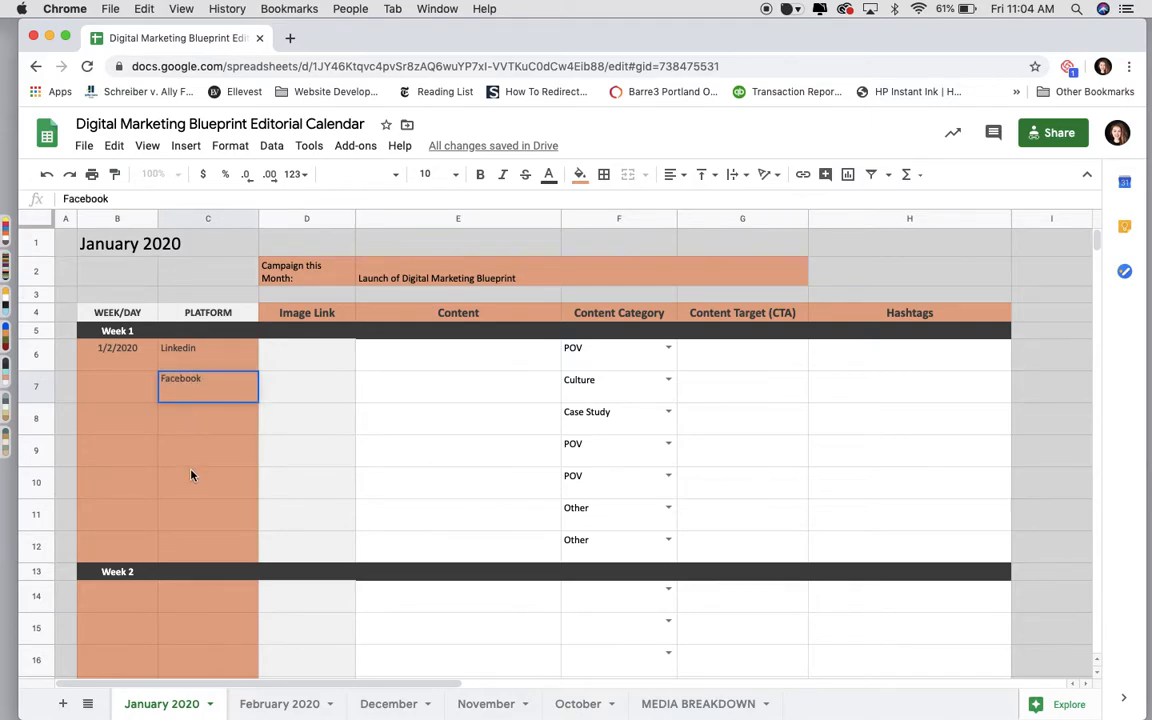
{"action": "left_click", "coordinate": [186, 417]}
{"action": "type", "text": "Face"}
{"action": "key", "text": "Return"}
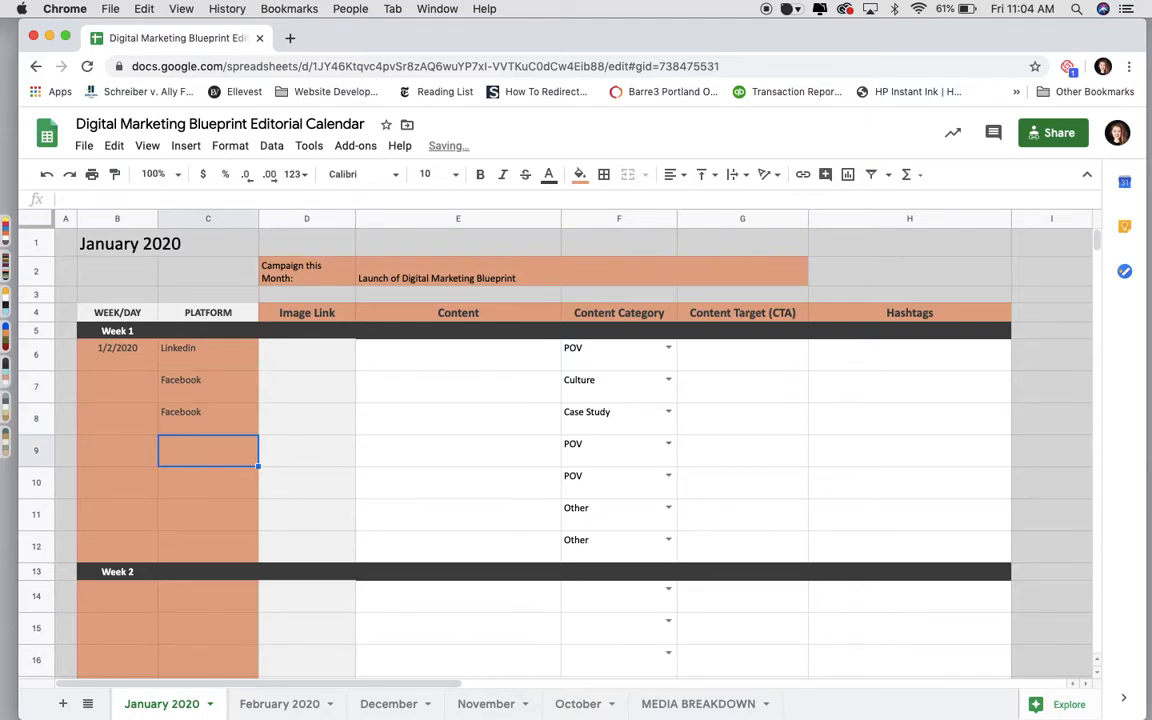
Enter Instagram as the platform in the fourth, fifth and sixth Week 1 rows
{"action": "type", "text": "Instagram"}
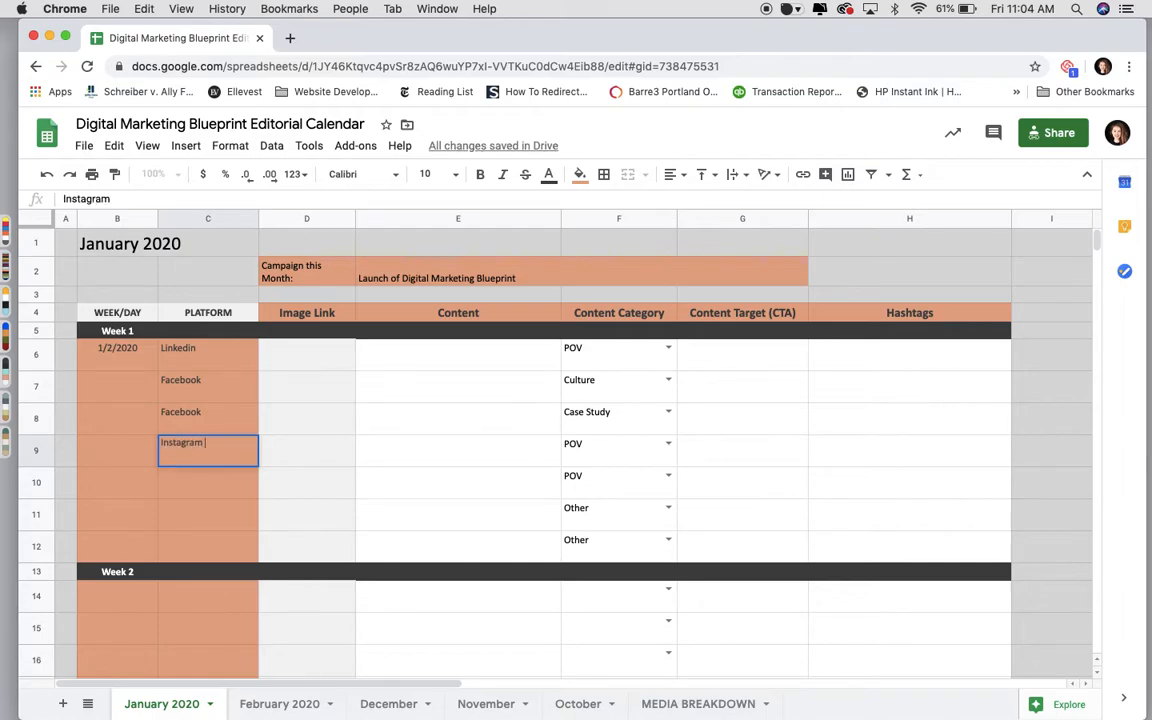
{"action": "key", "text": "Return"}
{"action": "type", "text": "Instaragm"}
{"action": "key", "text": "BackSpace"}
{"action": "key", "text": "BackSpace"}
{"action": "key", "text": "BackSpace"}
{"action": "key", "text": "BackSpace"}
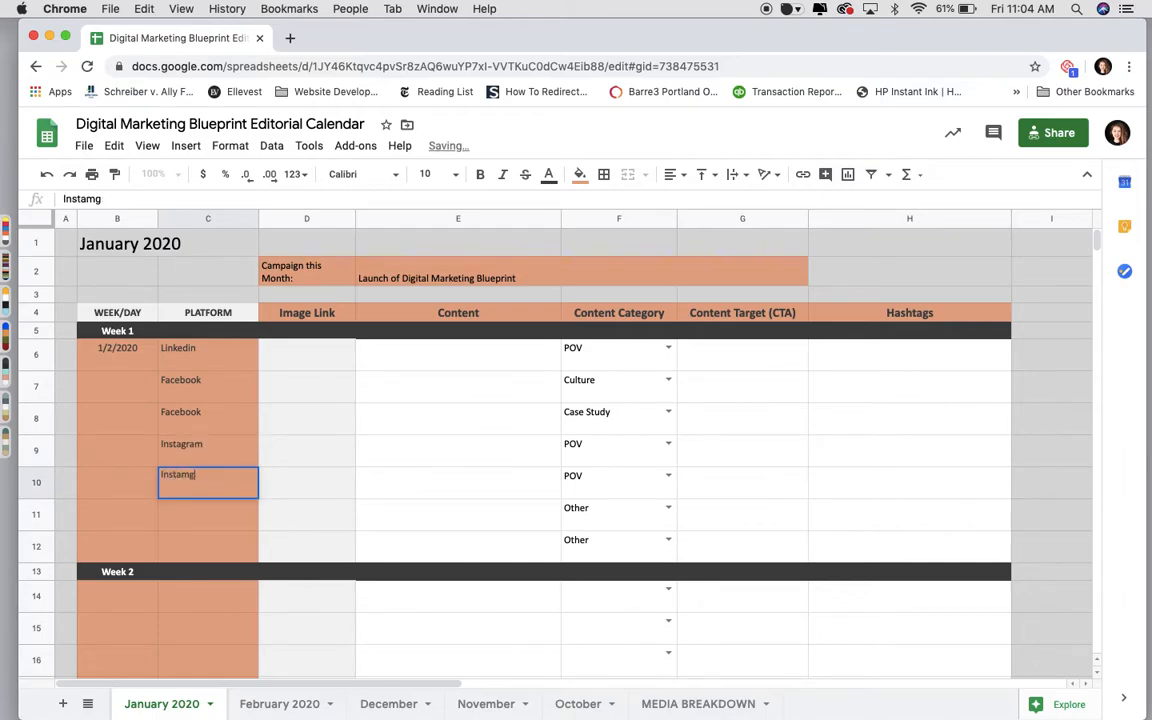
{"action": "type", "text": "gram"}
{"action": "key", "text": "Return"}
{"action": "type", "text": "Instagram"}
{"action": "key", "text": "Return"}
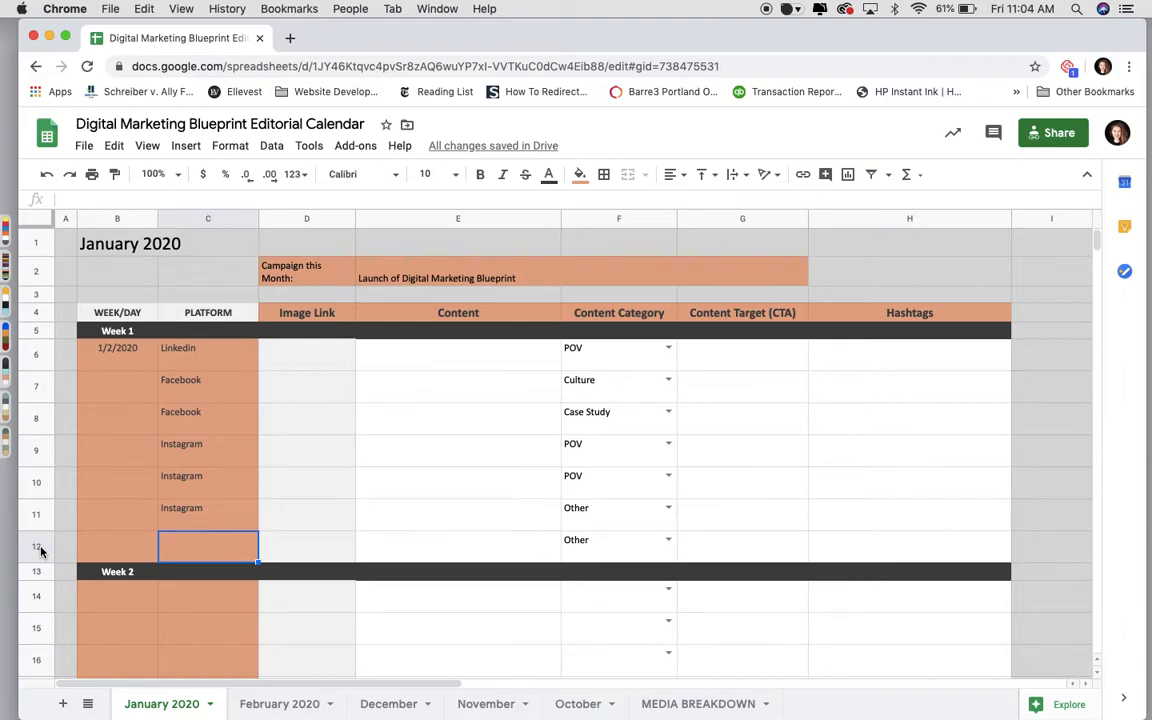
Go through the Image Link cells of the Week 1 posts and the Content cell of the Linkedin row
{"action": "left_click", "coordinate": [307, 360]}
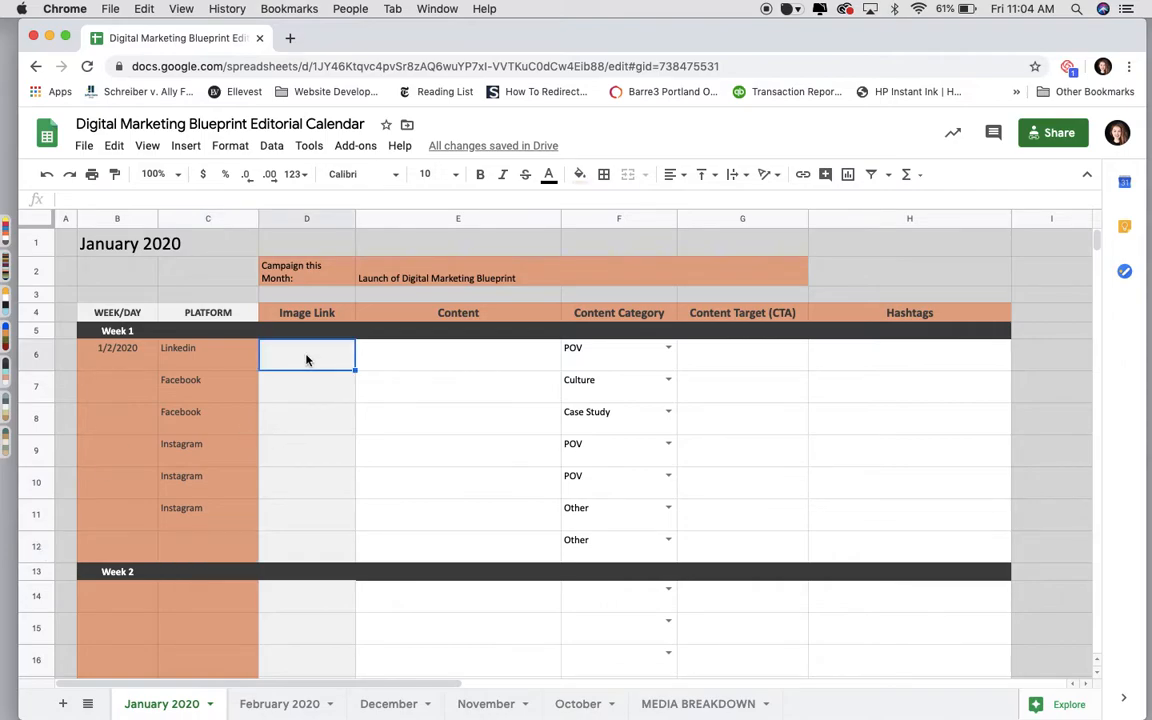
{"action": "key", "text": "Down"}
{"action": "key", "text": "Down"}
{"action": "key", "text": "Down"}
{"action": "key", "text": "Up"}
{"action": "key", "text": "Up"}
{"action": "key", "text": "Up"}
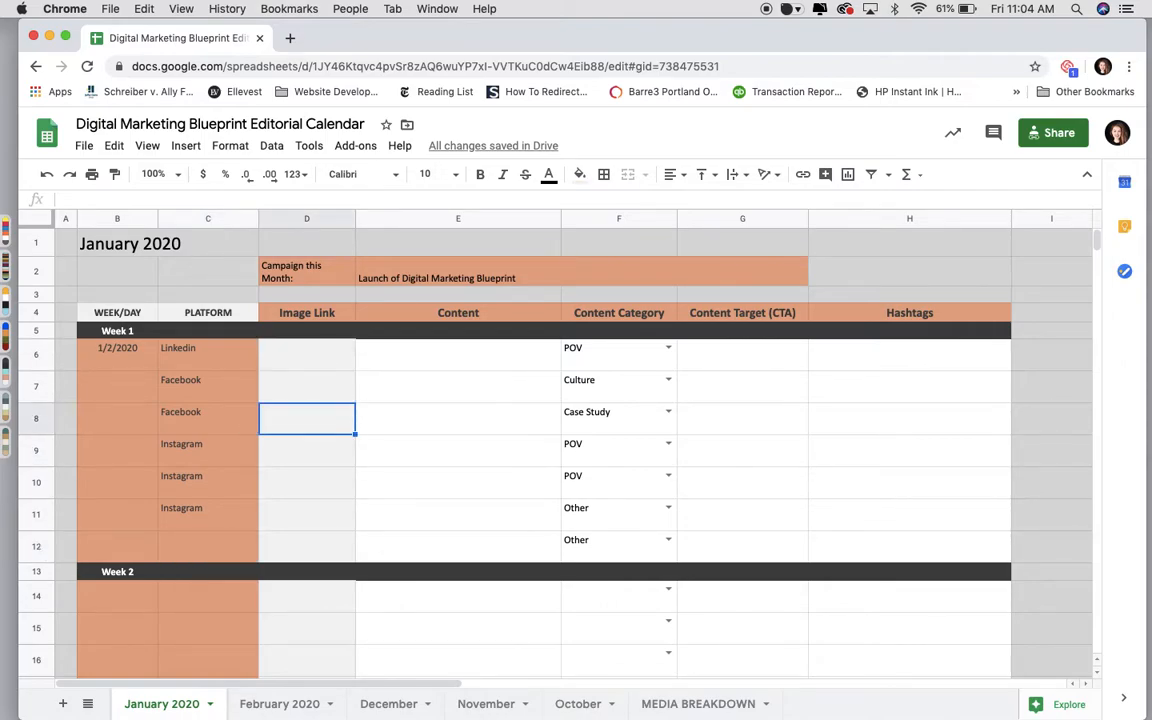
{"action": "key", "text": "Down"}
{"action": "key", "text": "Down"}
{"action": "key", "text": "Down"}
{"action": "key", "text": "Up"}
{"action": "key", "text": "Up"}
{"action": "key", "text": "Up"}
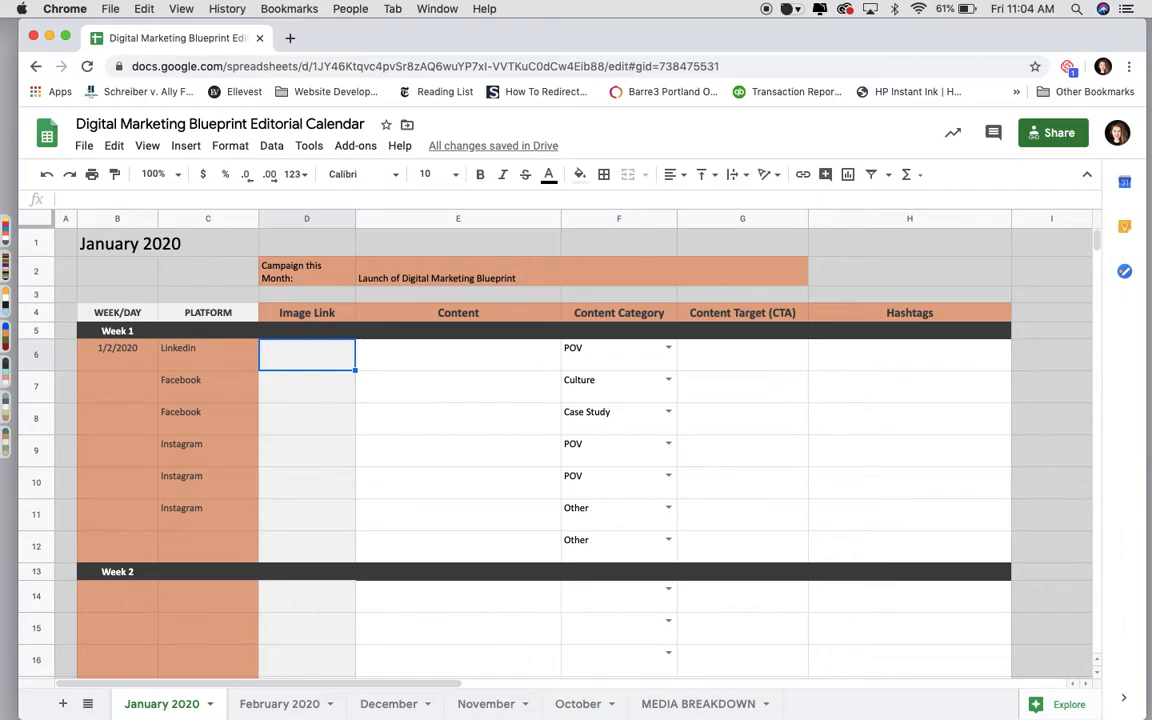
{"action": "left_click", "coordinate": [317, 383]}
{"action": "left_click", "coordinate": [313, 363]}
{"action": "left_click", "coordinate": [308, 391]}
{"action": "left_click", "coordinate": [308, 422]}
{"action": "left_click", "coordinate": [305, 448]}
{"action": "left_click", "coordinate": [304, 484]}
{"action": "left_click", "coordinate": [305, 515]}
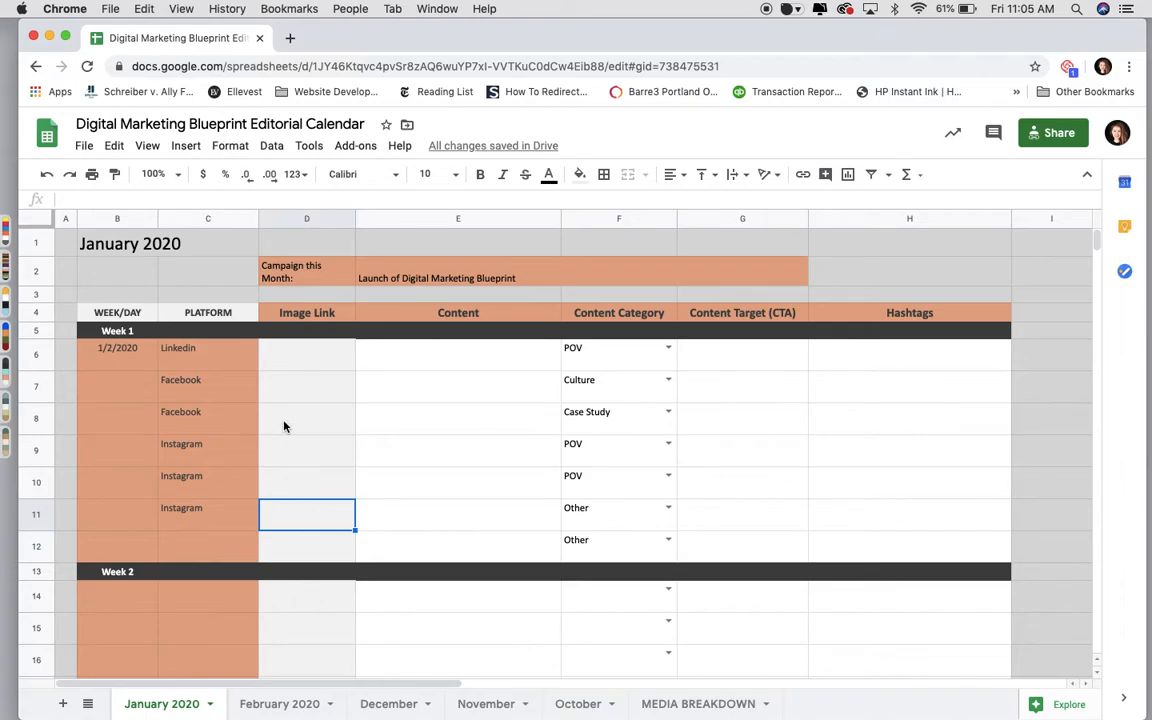
{"action": "left_click", "coordinate": [437, 366]}
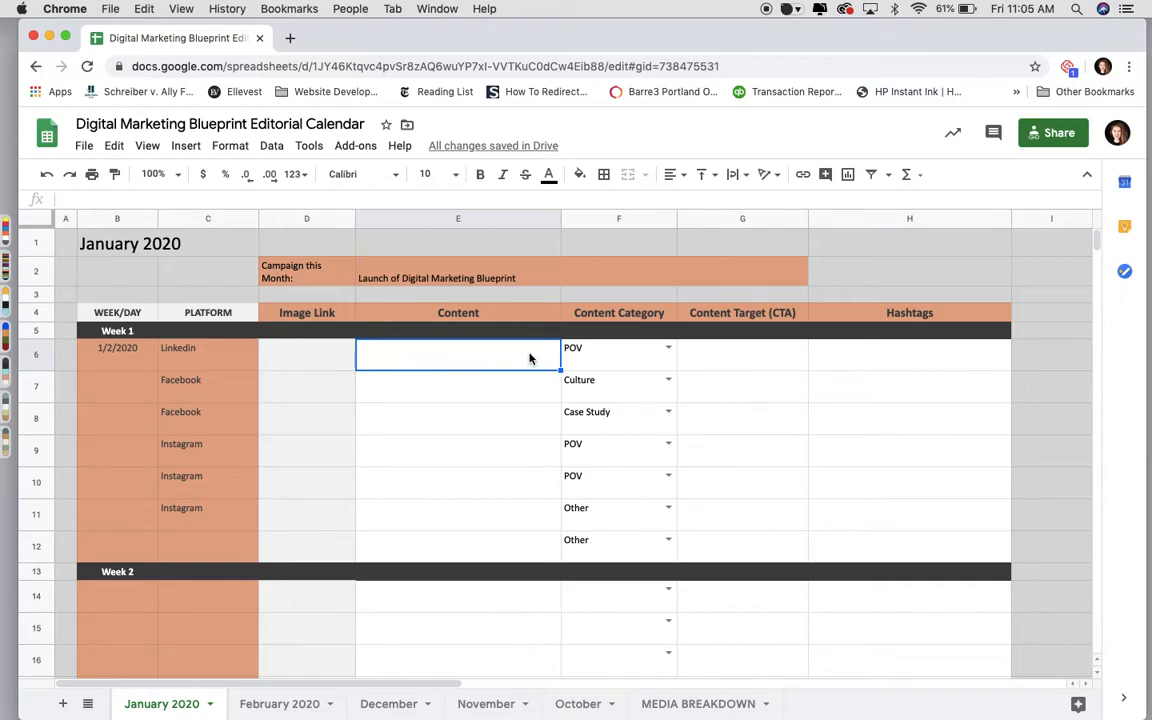
{"action": "left_click", "coordinate": [192, 357]}
{"action": "left_click", "coordinate": [389, 356]}
Set the Content Category of the Linkedin row in Week 1 to Case Study
{"action": "left_click", "coordinate": [654, 369]}
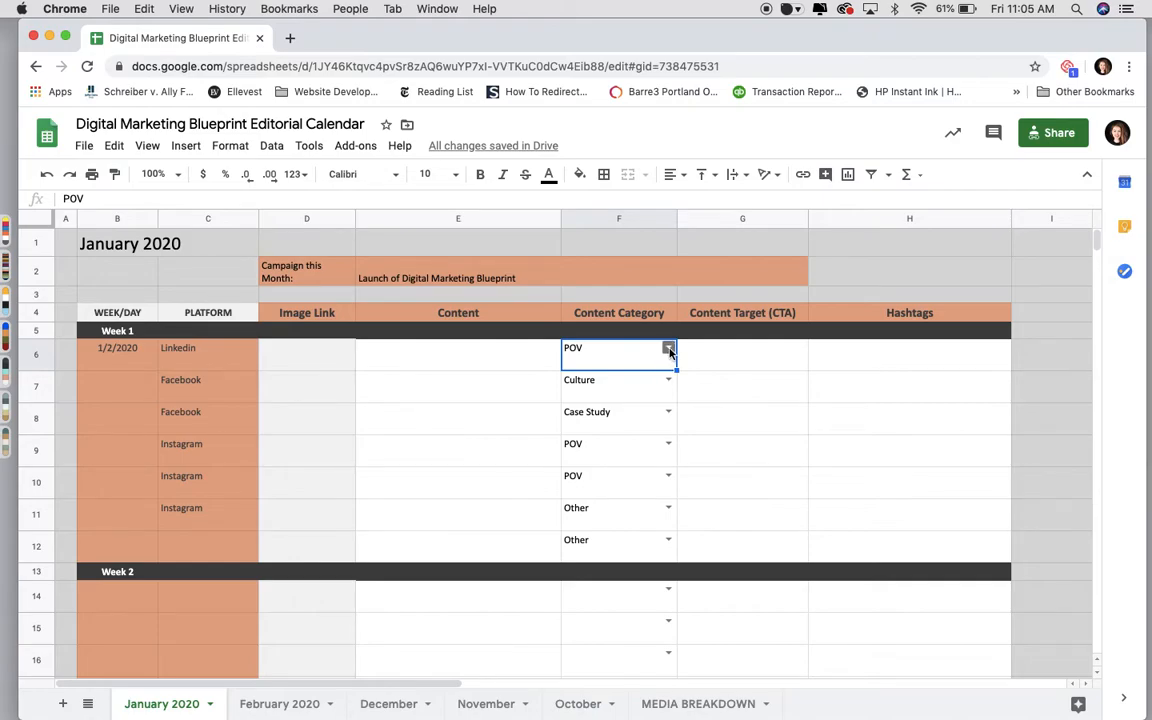
{"action": "left_click", "coordinate": [669, 349]}
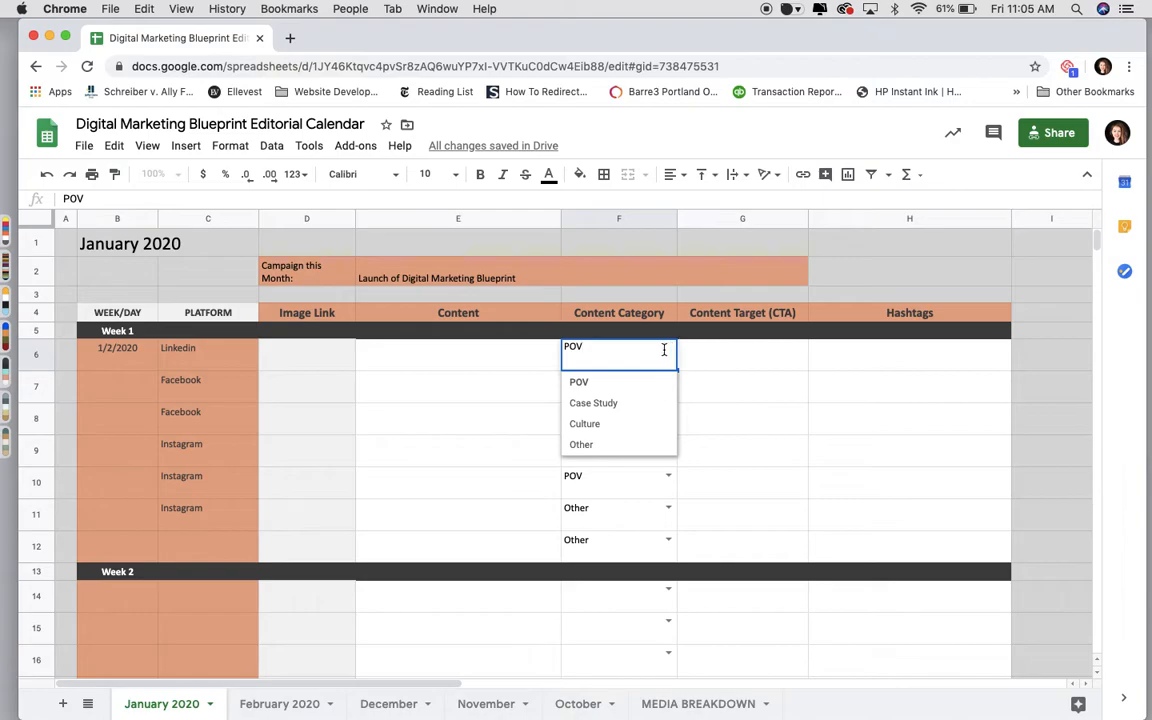
{"action": "left_click", "coordinate": [602, 403]}
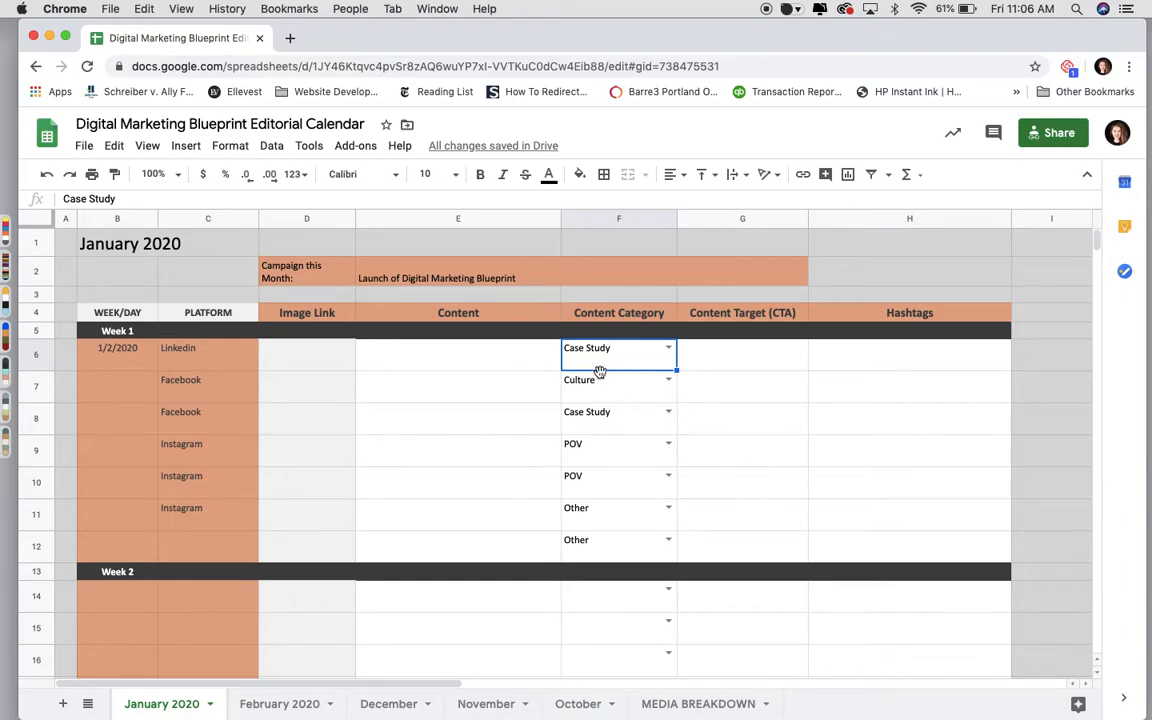
Change the Content Category of the Linkedin row in Week 1 to Culture, and switch it to Other
{"action": "left_click", "coordinate": [670, 347]}
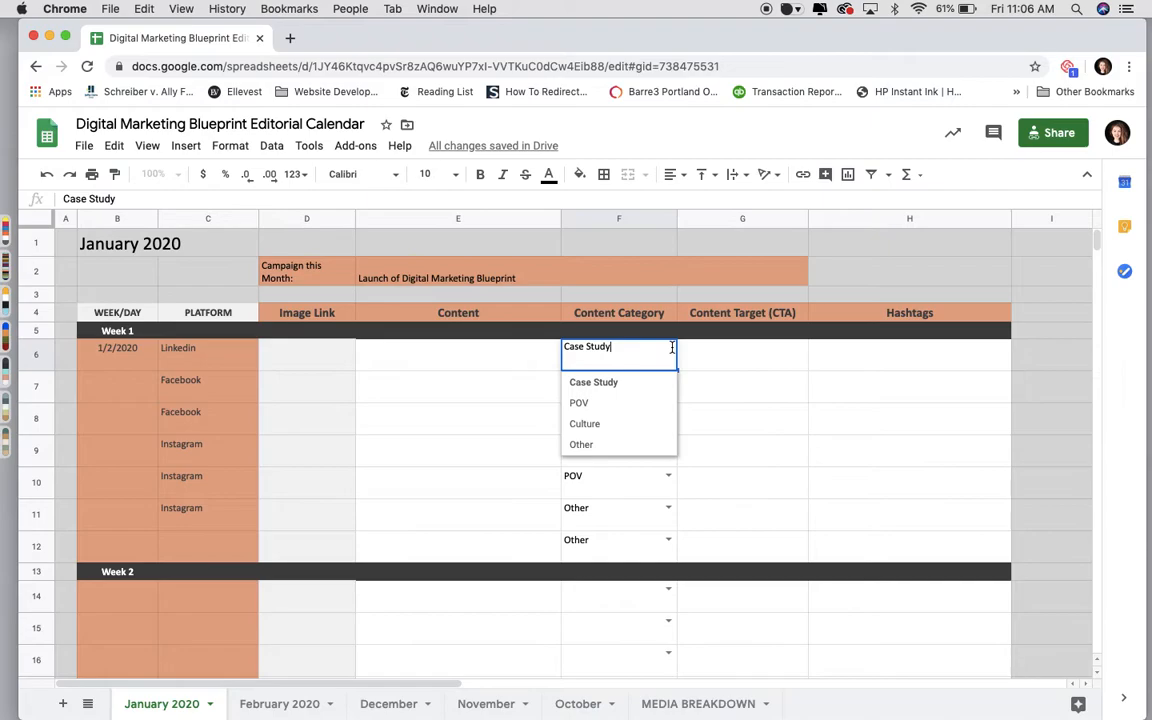
{"action": "left_click", "coordinate": [627, 424]}
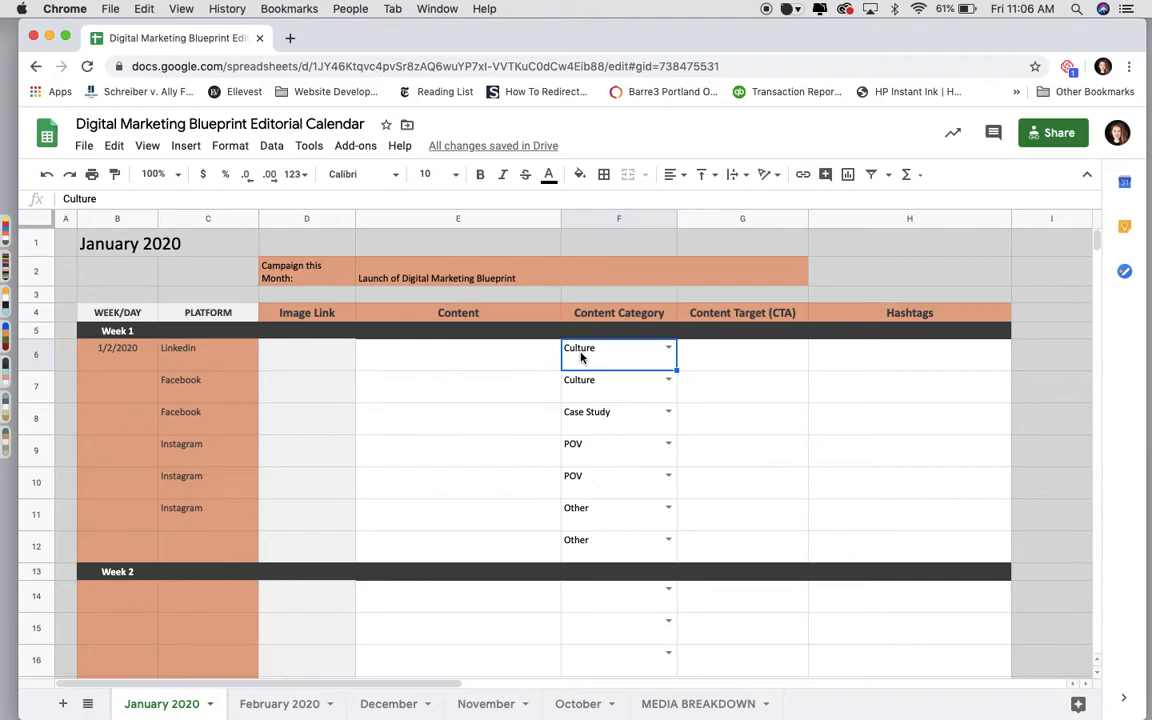
{"action": "left_click", "coordinate": [668, 349]}
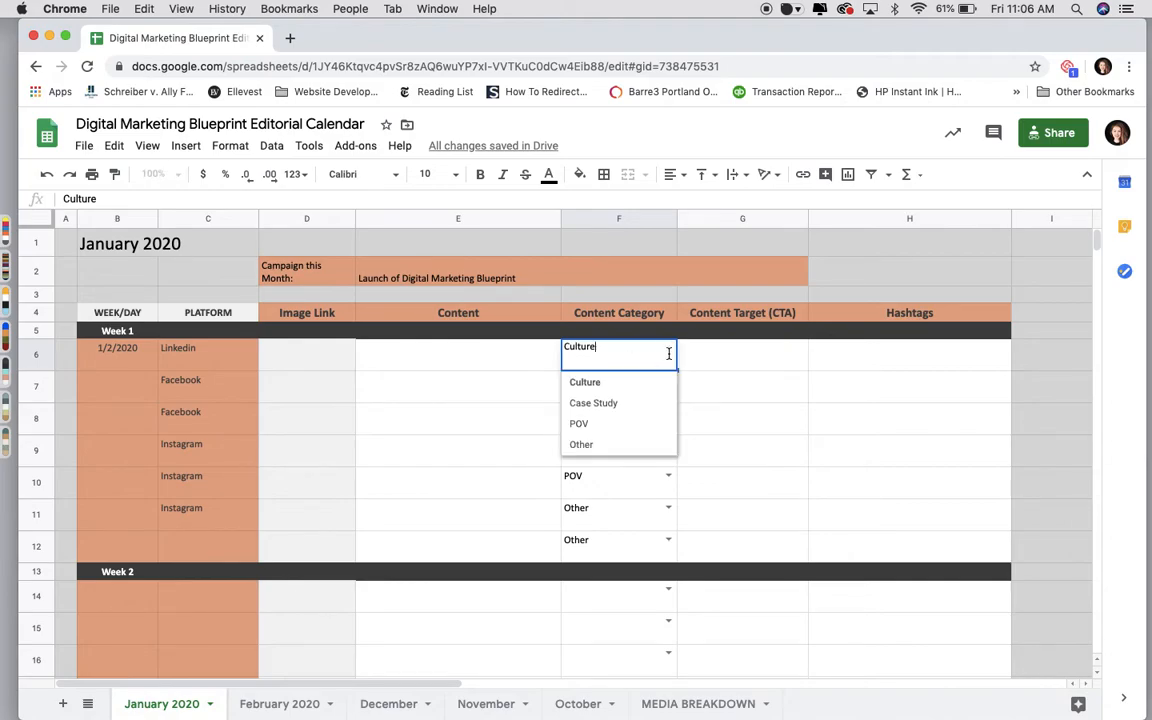
{"action": "left_click", "coordinate": [620, 444]}
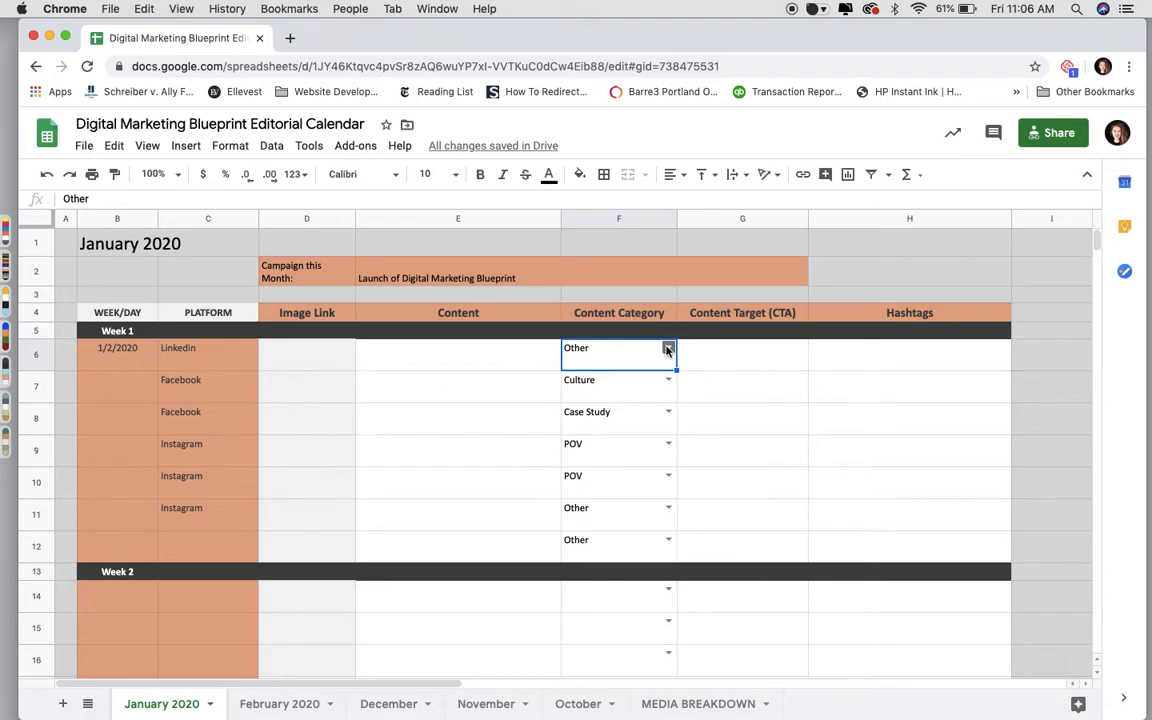
Examine the Content Target (CTA) column and its cell in the Linkedin row of Week 1
{"action": "left_click", "coordinate": [730, 313]}
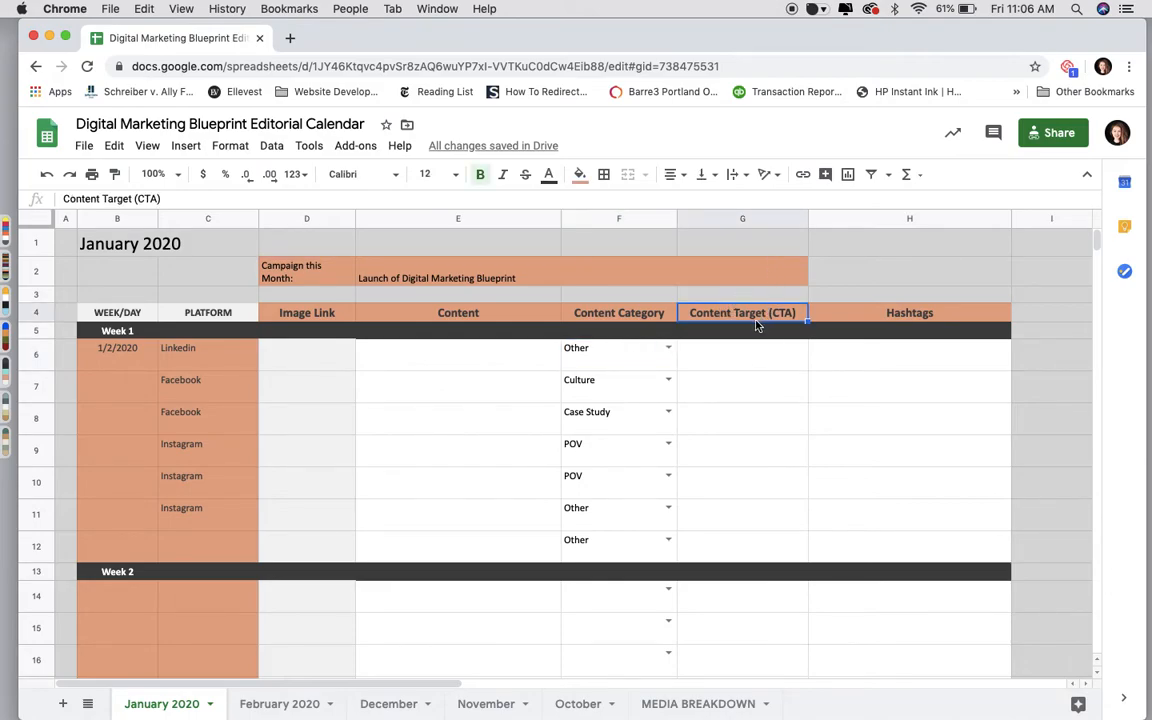
{"action": "left_click", "coordinate": [740, 364]}
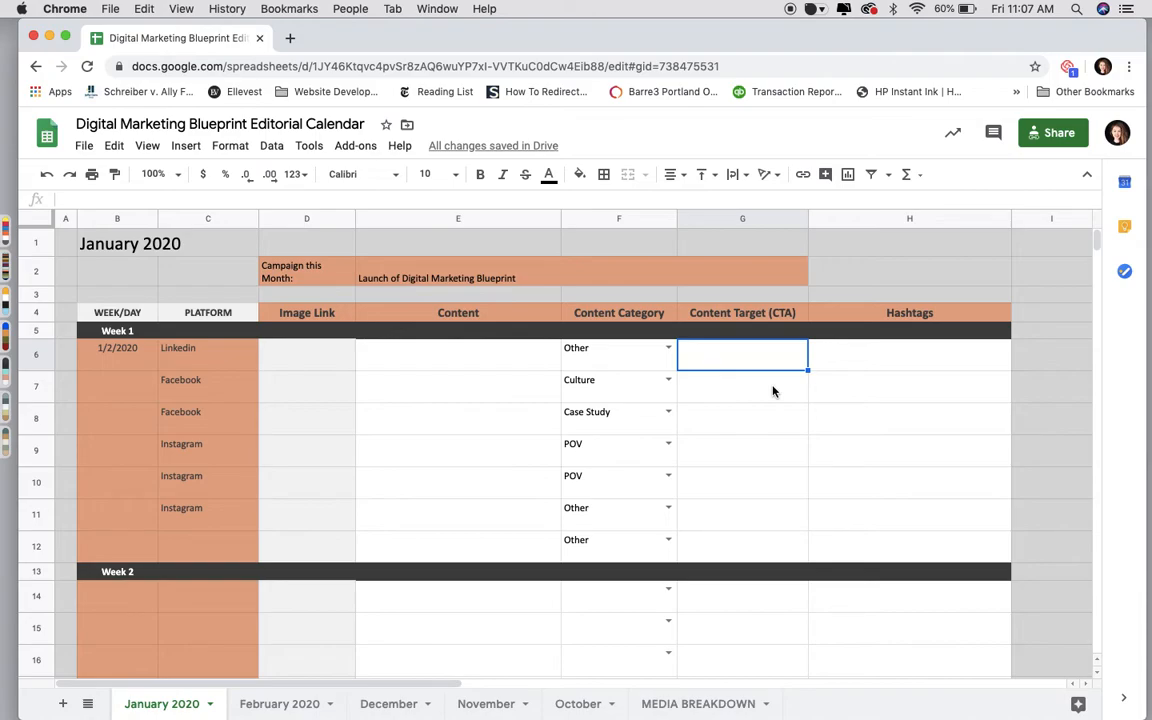
Enter #DigitalMarketing as the first hashtag in the Hashtags cell of the Linkedin row
{"action": "left_click", "coordinate": [855, 366]}
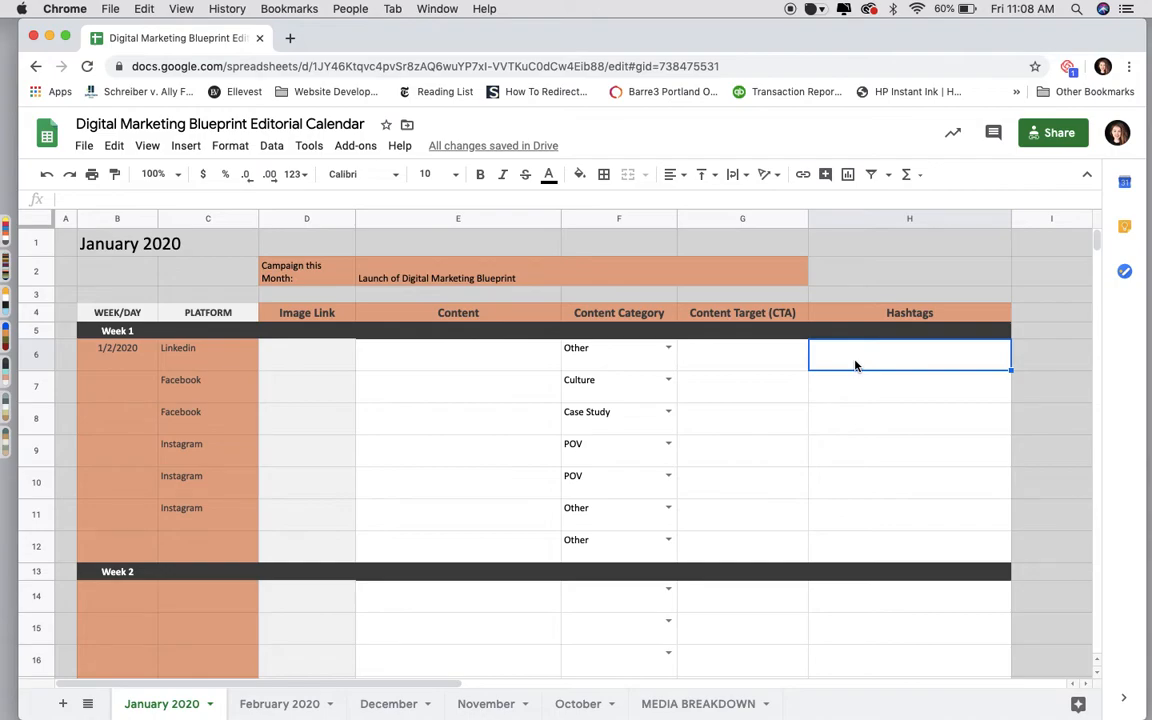
{"action": "double_click", "coordinate": [855, 366]}
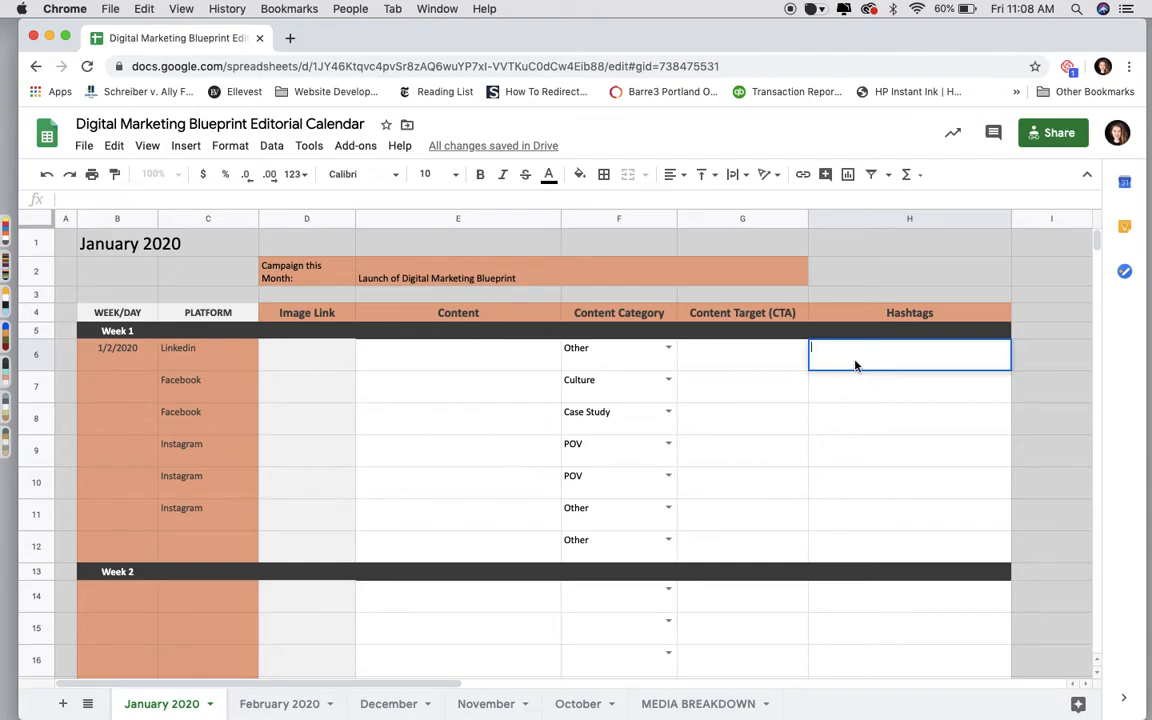
{"action": "type", "text": "Digital Marketin"}
{"action": "key", "text": "BackSpace"}
{"action": "key", "text": "BackSpace"}
{"action": "key", "text": "BackSpace"}
{"action": "key", "text": "BackSpace"}
{"action": "key", "text": "BackSpace"}
{"action": "key", "text": "BackSpace"}
{"action": "key", "text": "BackSpace"}
{"action": "key", "text": "BackSpace"}
{"action": "key", "text": "BackSpace"}
{"action": "key", "text": "BackSpace"}
{"action": "type", "text": "lMarketi"}
{"action": "key", "text": "BackSpace"}
{"action": "key", "text": "BackSpace"}
{"action": "type", "text": "ting"}
{"action": "key", "text": "Left"}
{"action": "key", "text": "Left"}
{"action": "key", "text": "Left"}
{"action": "key", "text": "Left"}
{"action": "key", "text": "Left"}
{"action": "key", "text": "Left"}
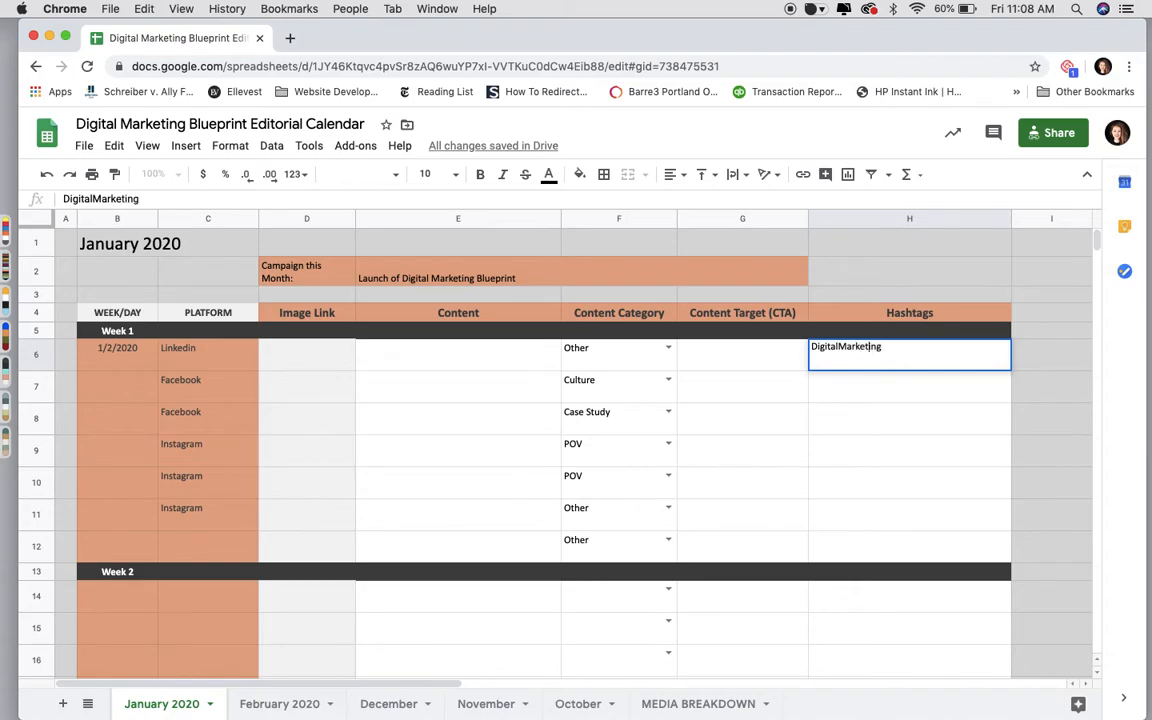
{"action": "key", "text": "Left"}
{"action": "key", "text": "Left"}
{"action": "key", "text": "Left"}
{"action": "key", "text": "Left"}
{"action": "key", "text": "Left"}
{"action": "key", "text": "Left"}
{"action": "type", "text": "#"}
{"action": "key", "text": "Right"}
{"action": "key", "text": "Right"}
{"action": "key", "text": "Right"}
{"action": "key", "text": "Right"}
{"action": "key", "text": "Right"}
{"action": "key", "text": "Right"}
{"action": "key", "text": "Right"}
{"action": "key", "text": "Right"}
{"action": "key", "text": "Right"}
{"action": "key", "text": "Right"}
{"action": "key", "text": "Right"}
{"action": "key", "text": "Right"}
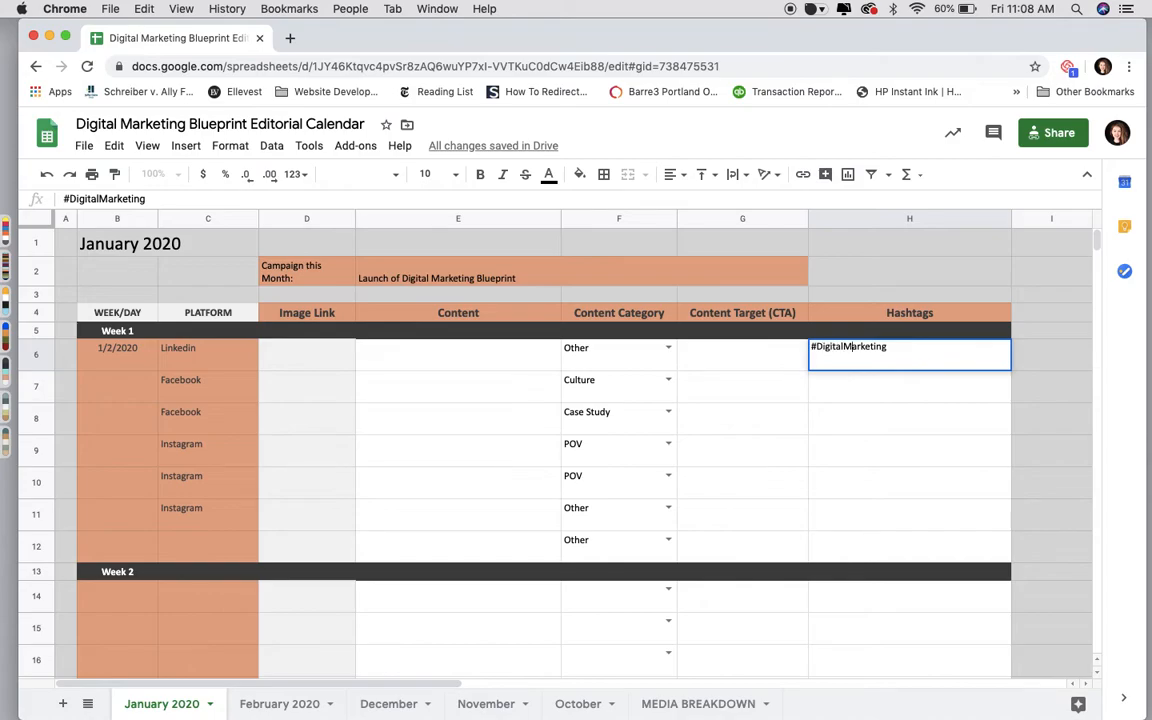
{"action": "key", "text": "Right"}
{"action": "key", "text": "Right"}
{"action": "key", "text": "Right"}
{"action": "key", "text": "Right"}
Add #onlinemarketing, #socialmediamarketing, #linkedin, #facebook, #instagram, #blogging and #contentmarketing to the Linkedin row's Hashtags cell
{"action": "type", "text": "#onlinemarketing "}
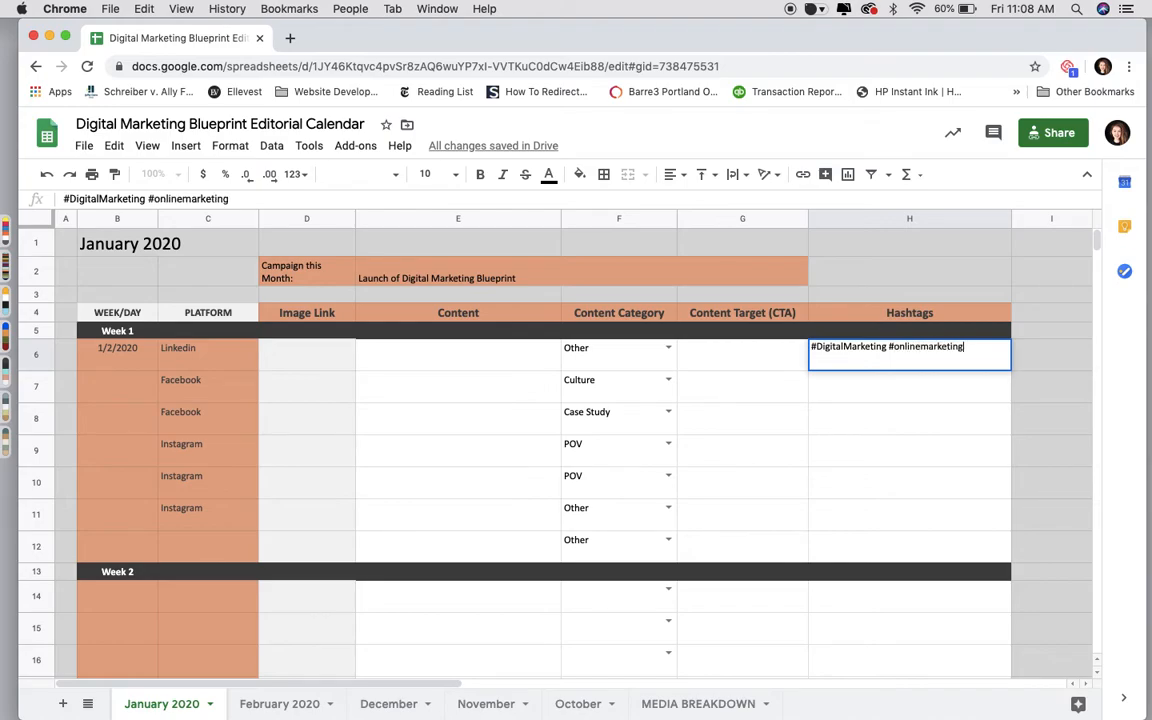
{"action": "type", "text": "#socialmediamarketing #"}
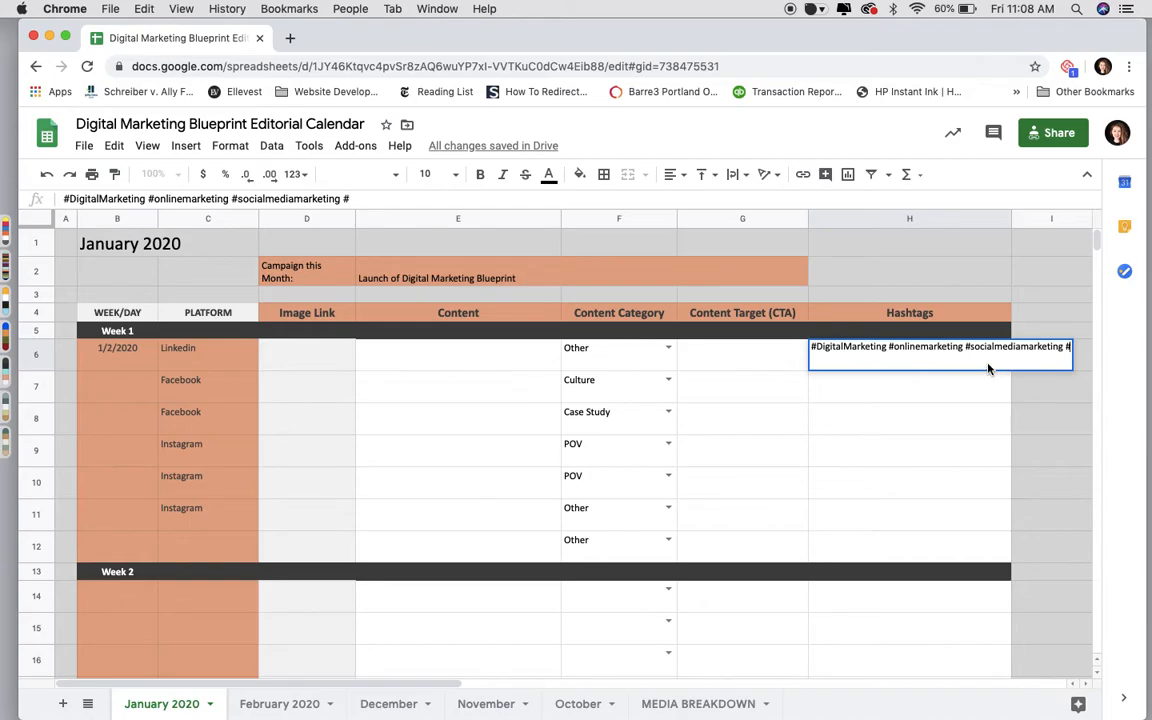
{"action": "type", "text": "linkedin "}
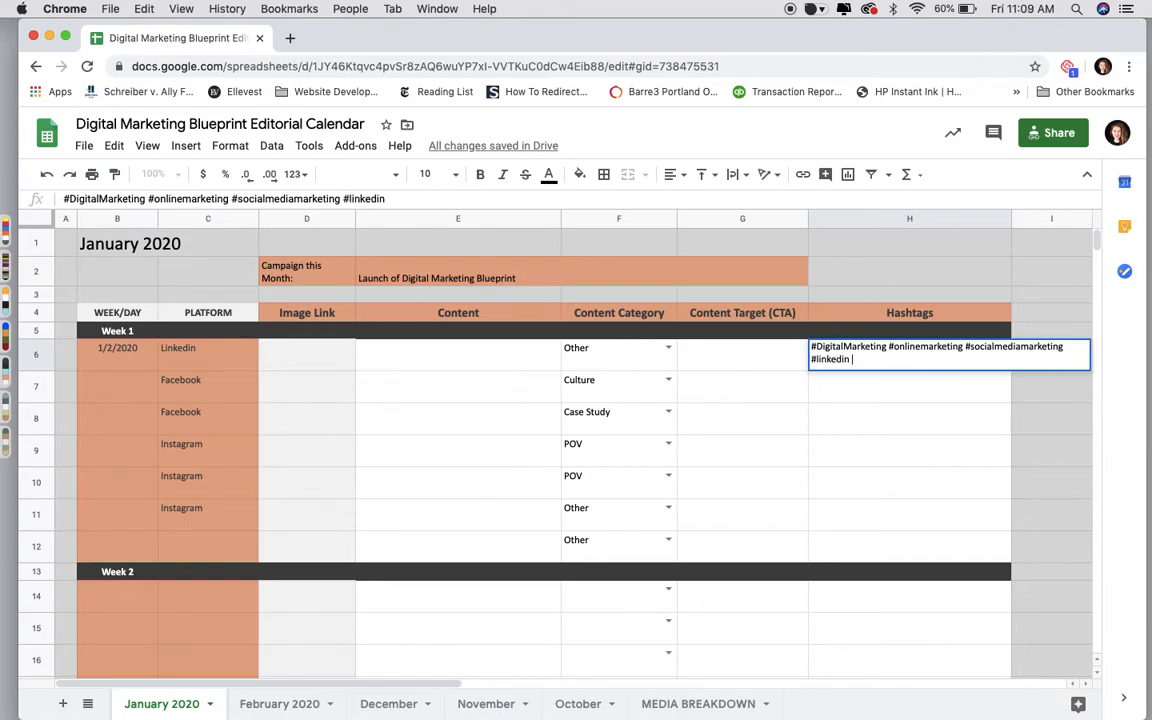
{"action": "type", "text": "#facebook #instagram"}
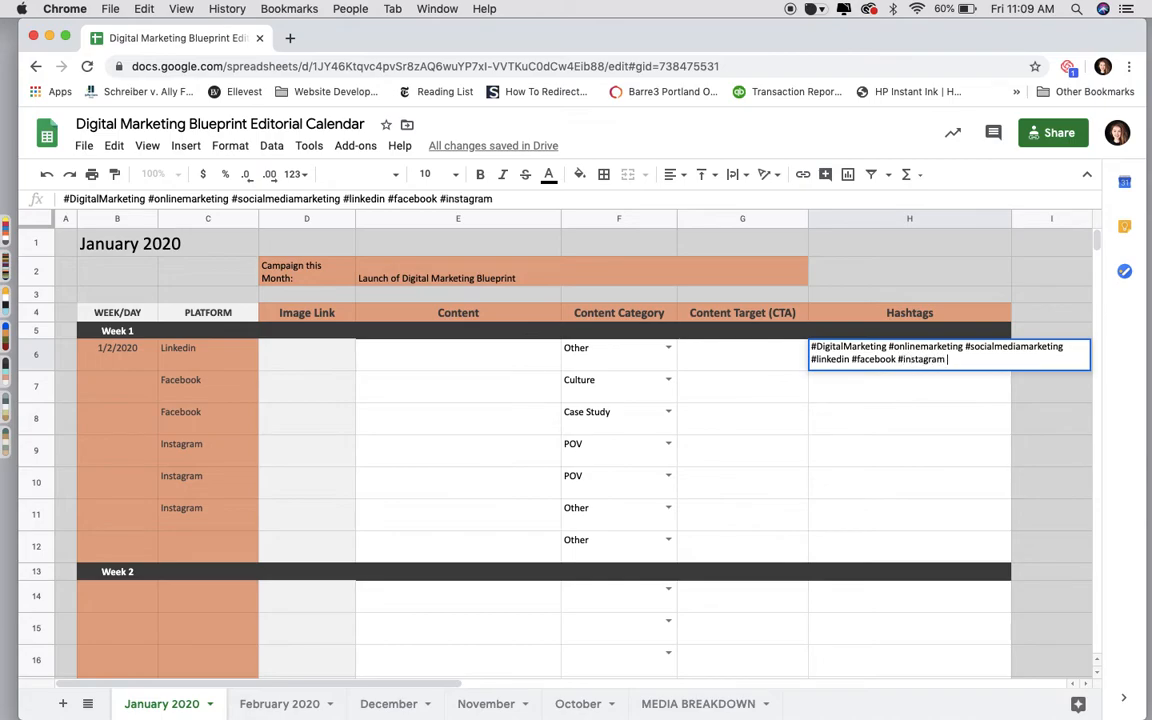
{"action": "type", "text": " #blogging #"}
{"action": "type", "text": "contentmarketing"}
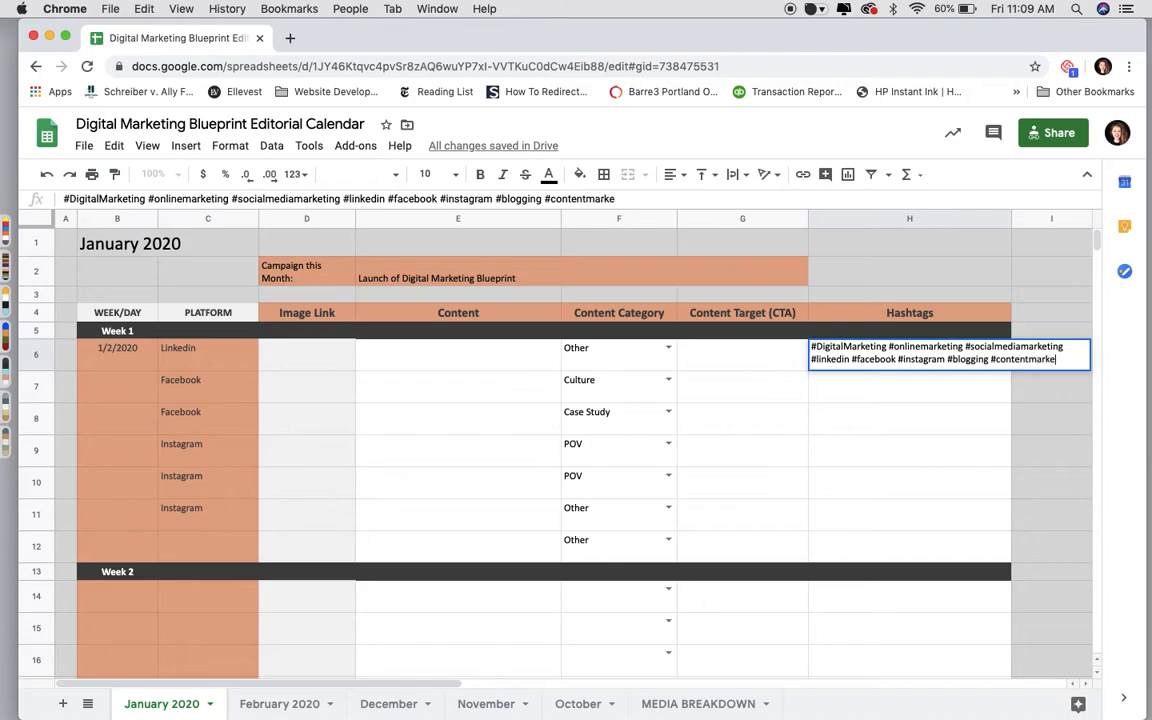
{"action": "key", "text": "Return"}
{"action": "double_click", "coordinate": [984, 363]}
{"action": "key", "text": "Return"}
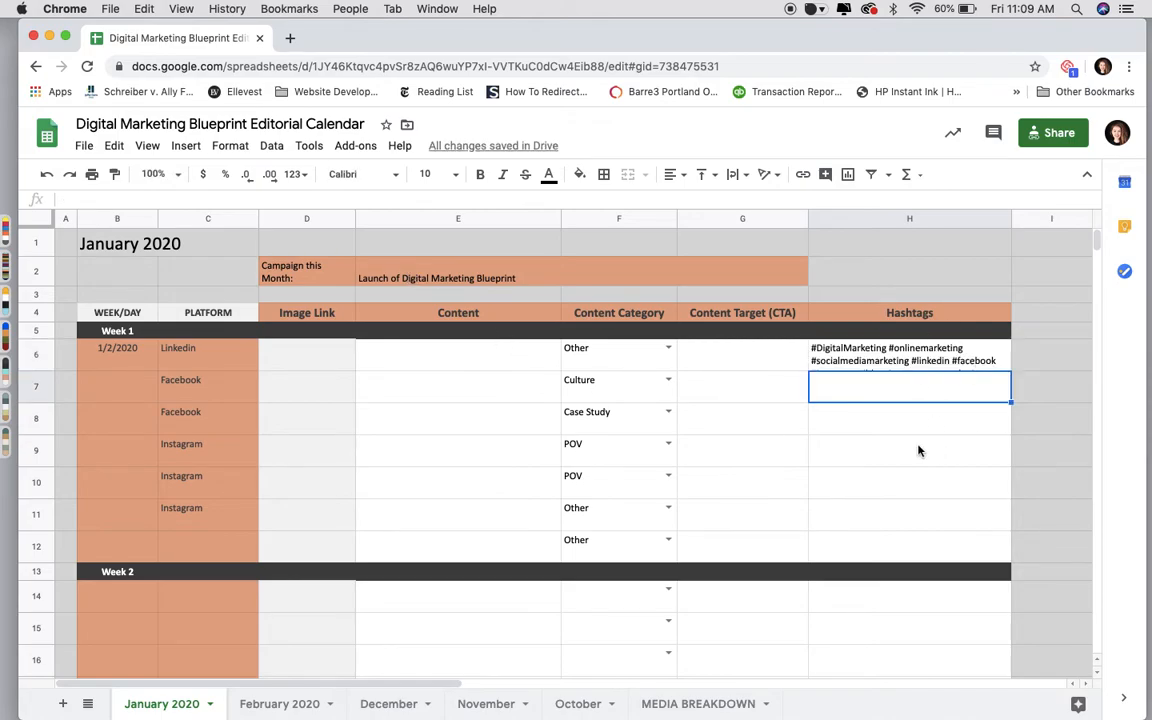
Examine the Your Content Balance table below the Week 5 rows
{"action": "scroll", "coordinate": [375, 414], "scroll_direction": "down", "scroll_amount": 5}
{"action": "scroll", "coordinate": [375, 414], "scroll_direction": "down", "scroll_amount": 8}
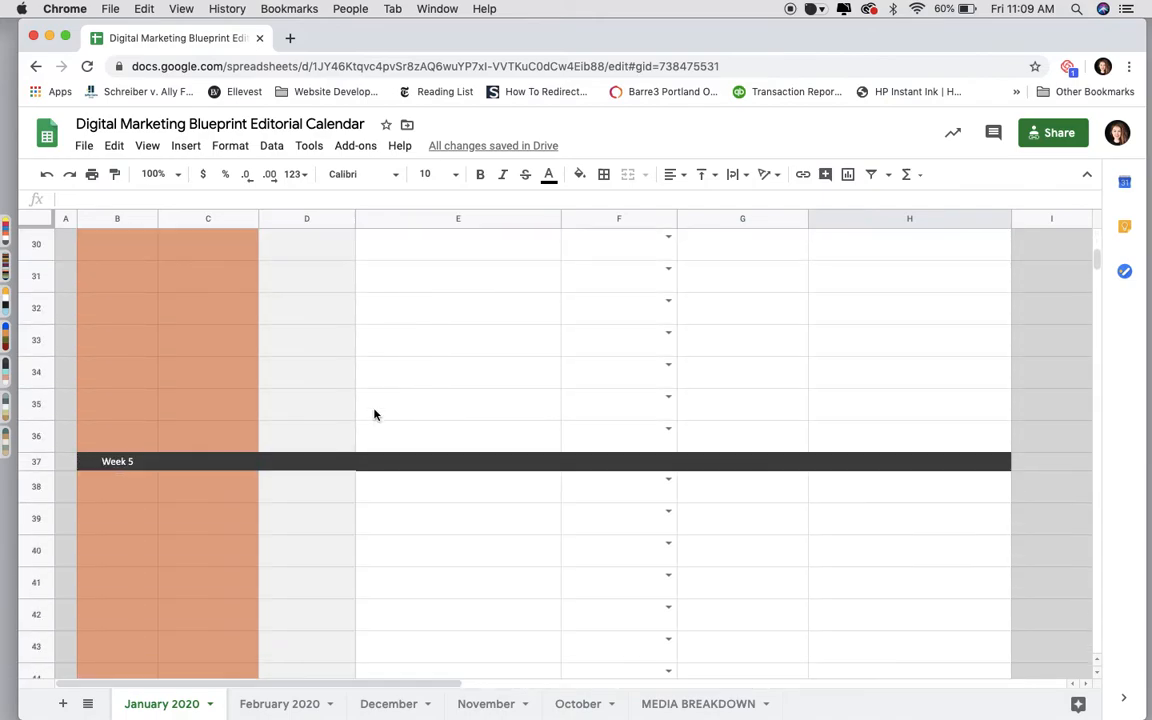
{"action": "scroll", "coordinate": [375, 414], "scroll_direction": "down", "scroll_amount": 3}
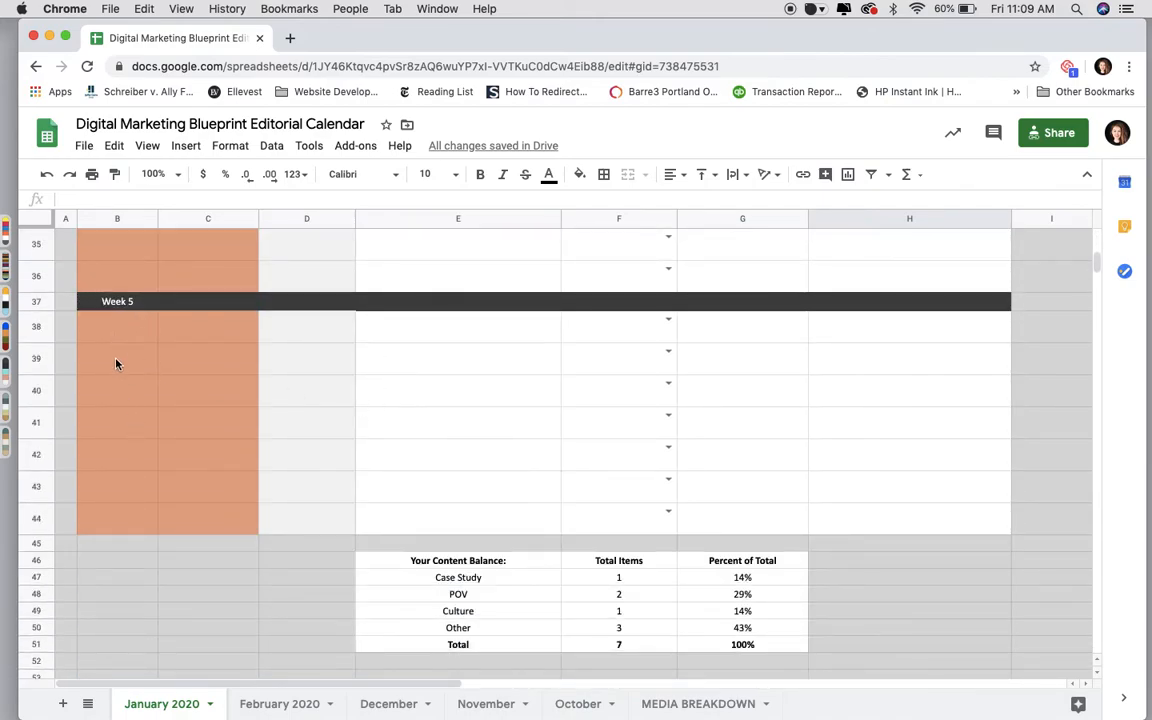
{"action": "scroll", "coordinate": [153, 512], "scroll_direction": "down", "scroll_amount": 1}
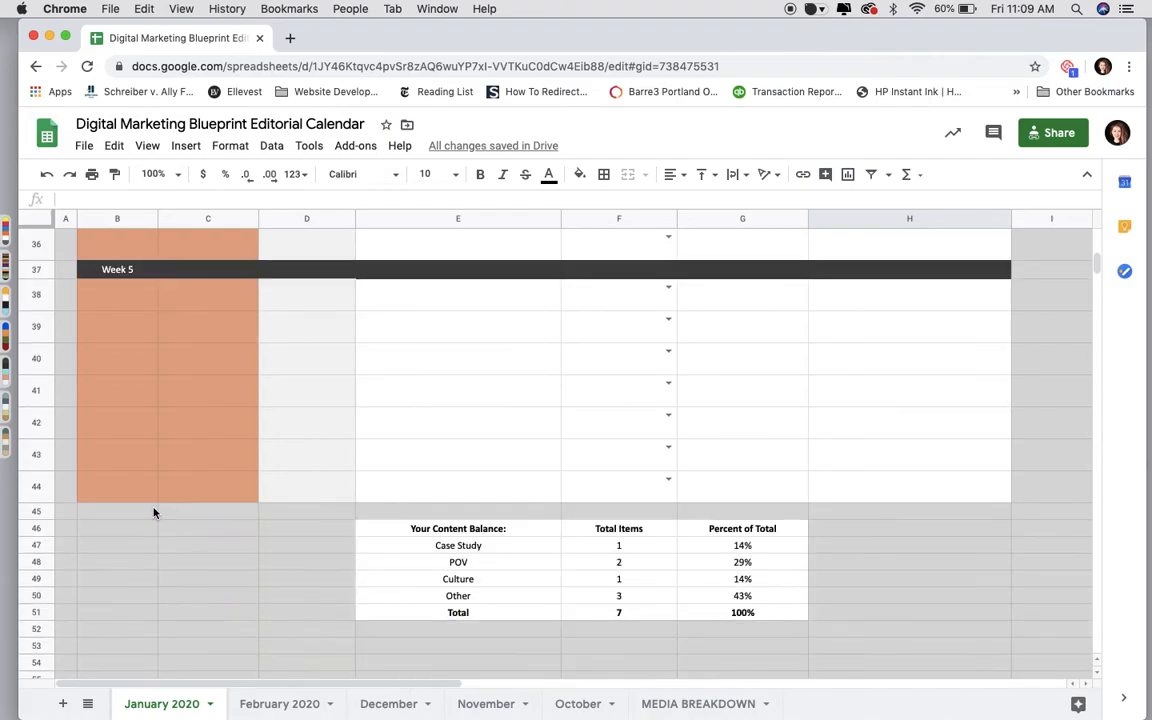
{"action": "scroll", "coordinate": [153, 512], "scroll_direction": "down", "scroll_amount": 3}
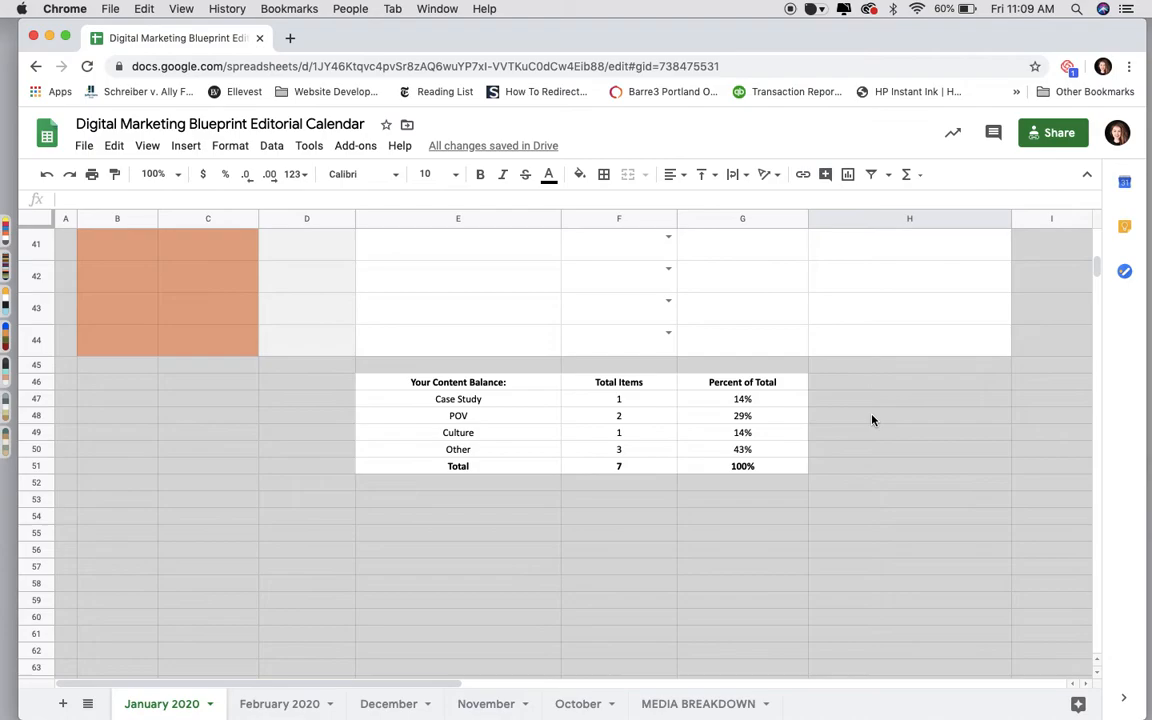
Set the Content Category in row 34 to Case Study and check the Total Items and Percent of Total columns of the content balance table
{"action": "scroll", "coordinate": [872, 420], "scroll_direction": "up", "scroll_amount": 5}
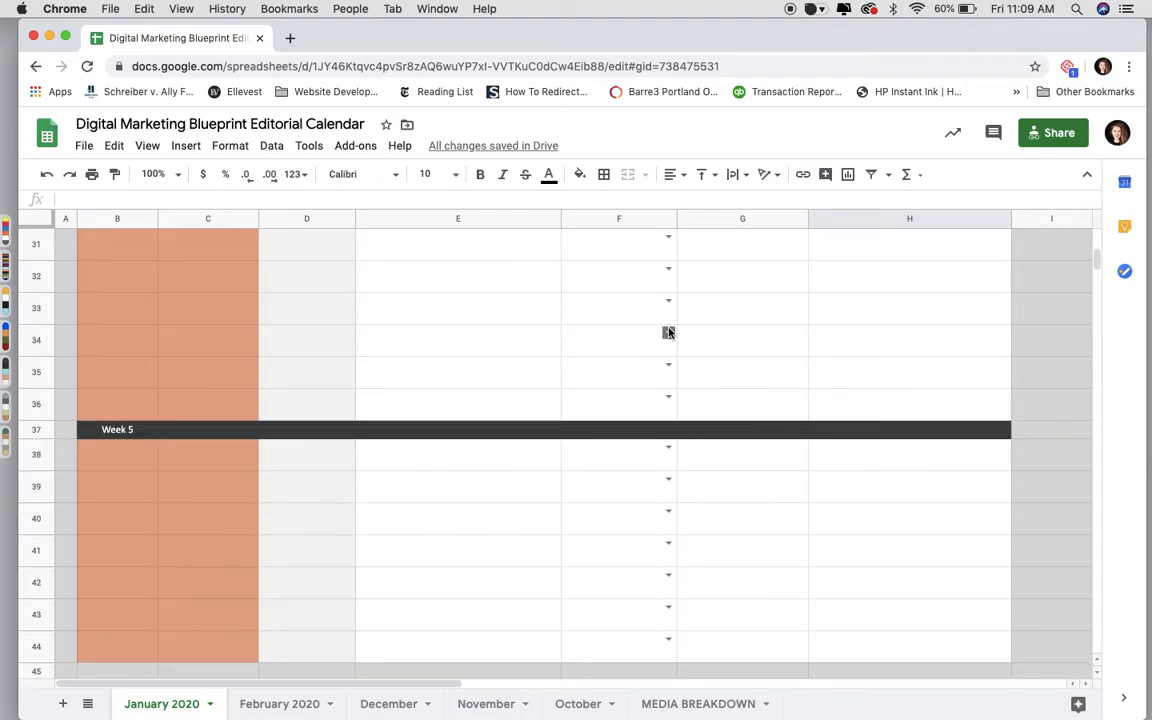
{"action": "double_click", "coordinate": [658, 333]}
{"action": "left_click", "coordinate": [628, 377]}
{"action": "scroll", "coordinate": [625, 540], "scroll_direction": "down", "scroll_amount": 5}
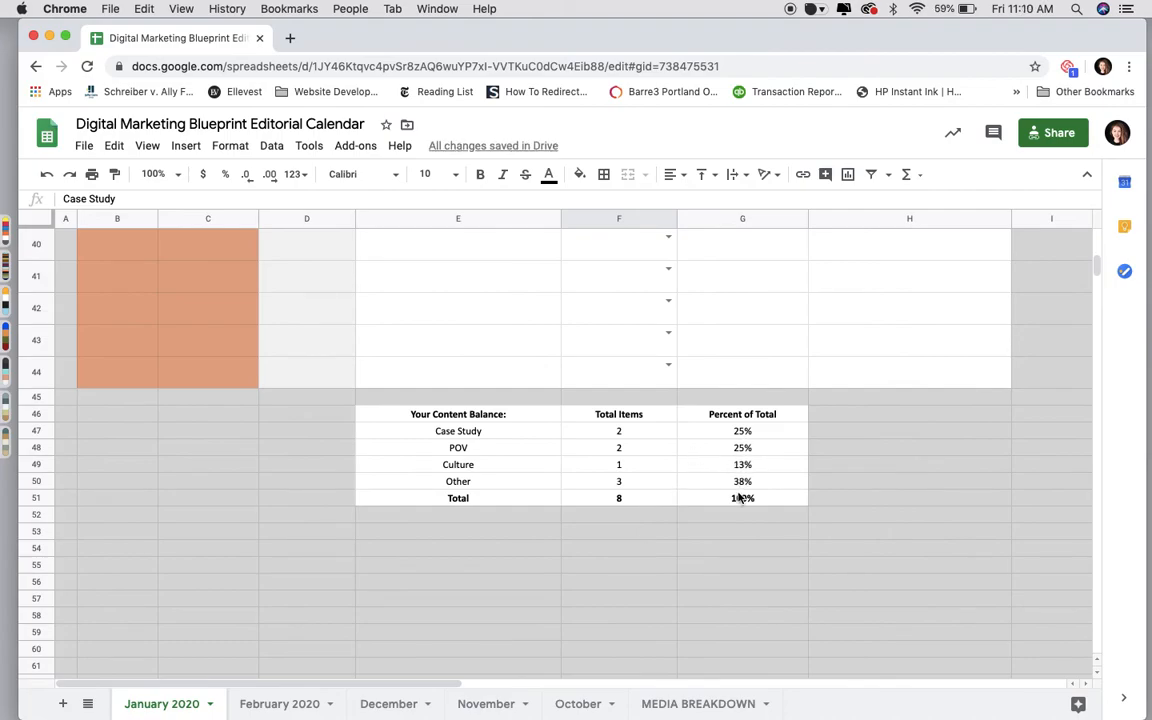
{"action": "left_click_drag", "start_coordinate": [628, 434], "coordinate": [633, 483]}
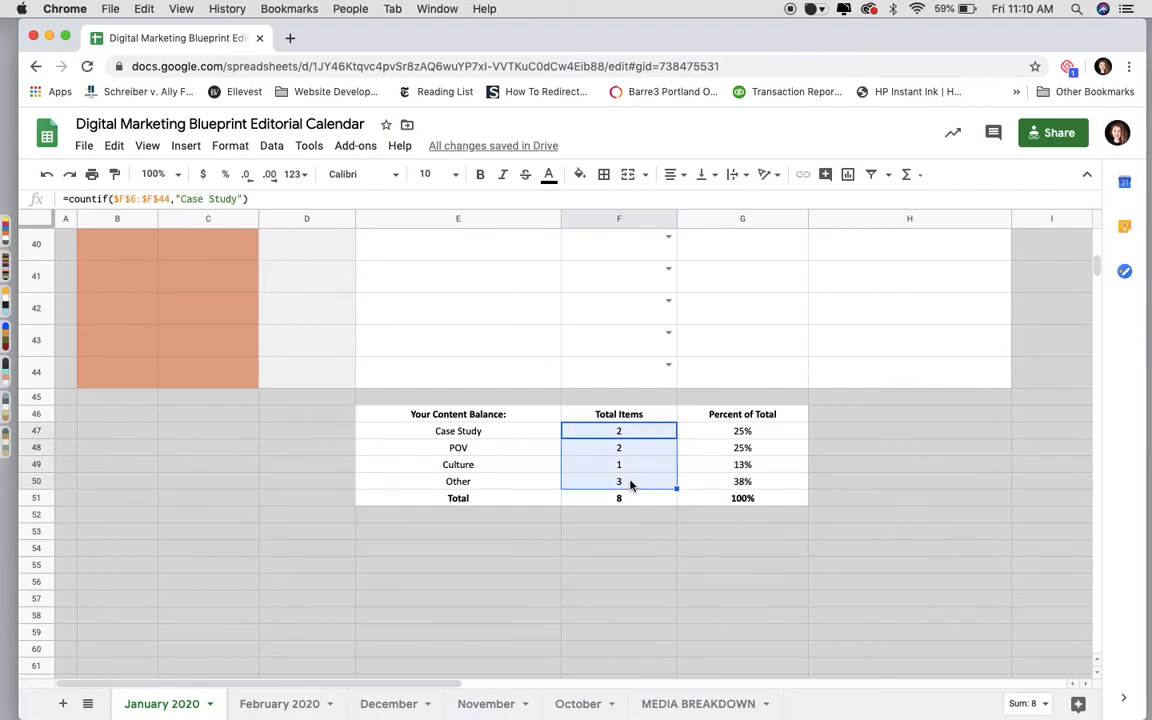
{"action": "left_click_drag", "start_coordinate": [740, 432], "coordinate": [728, 484]}
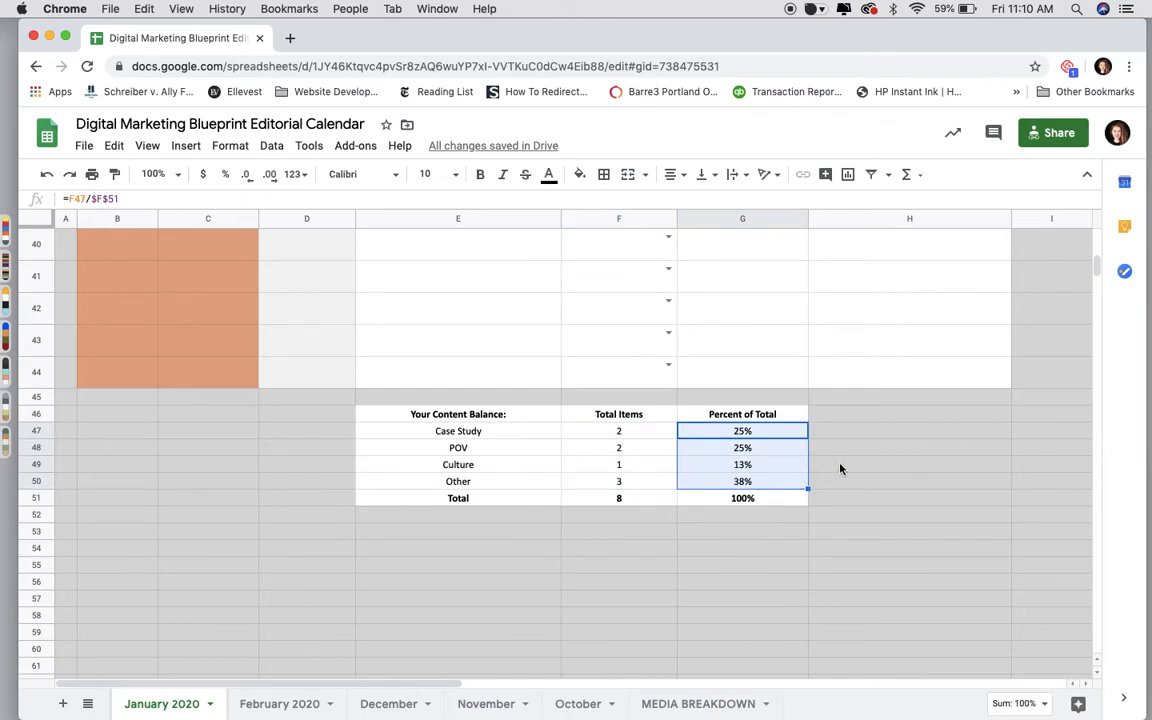
{"action": "left_click", "coordinate": [769, 484]}
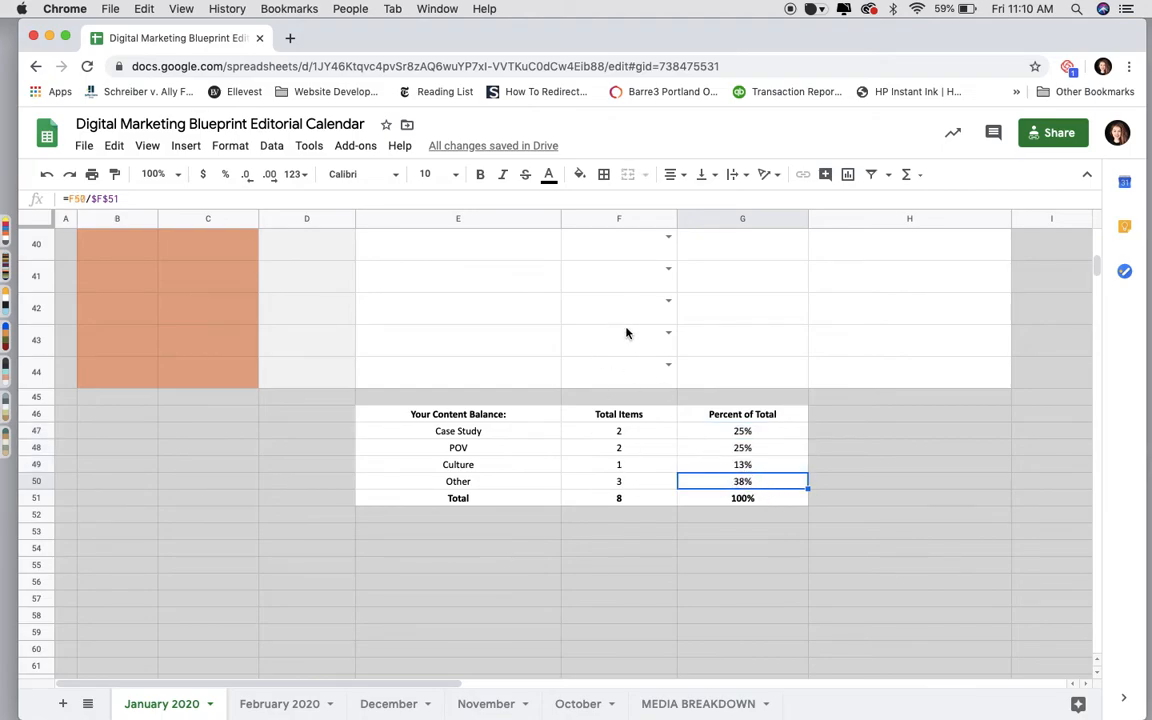
Set the Content Category of the first three Week 5 rows to Case Study
{"action": "scroll", "coordinate": [640, 300], "scroll_direction": "up", "scroll_amount": 3}
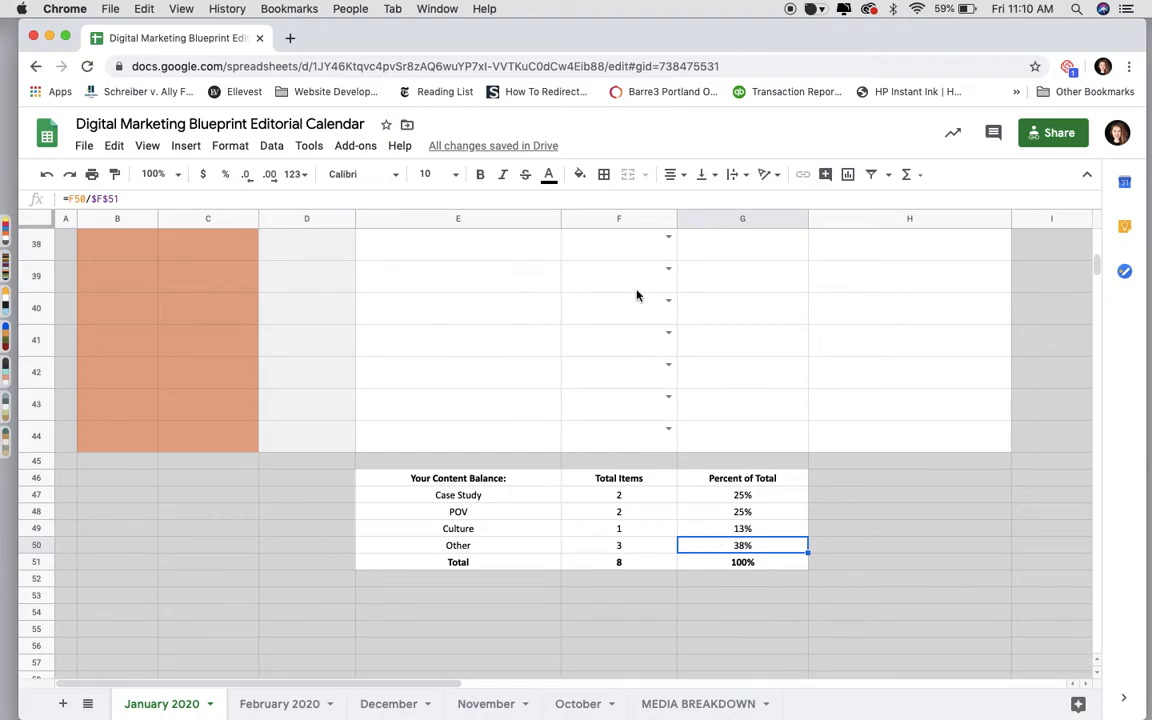
{"action": "left_click", "coordinate": [665, 262]}
{"action": "left_click", "coordinate": [622, 291]}
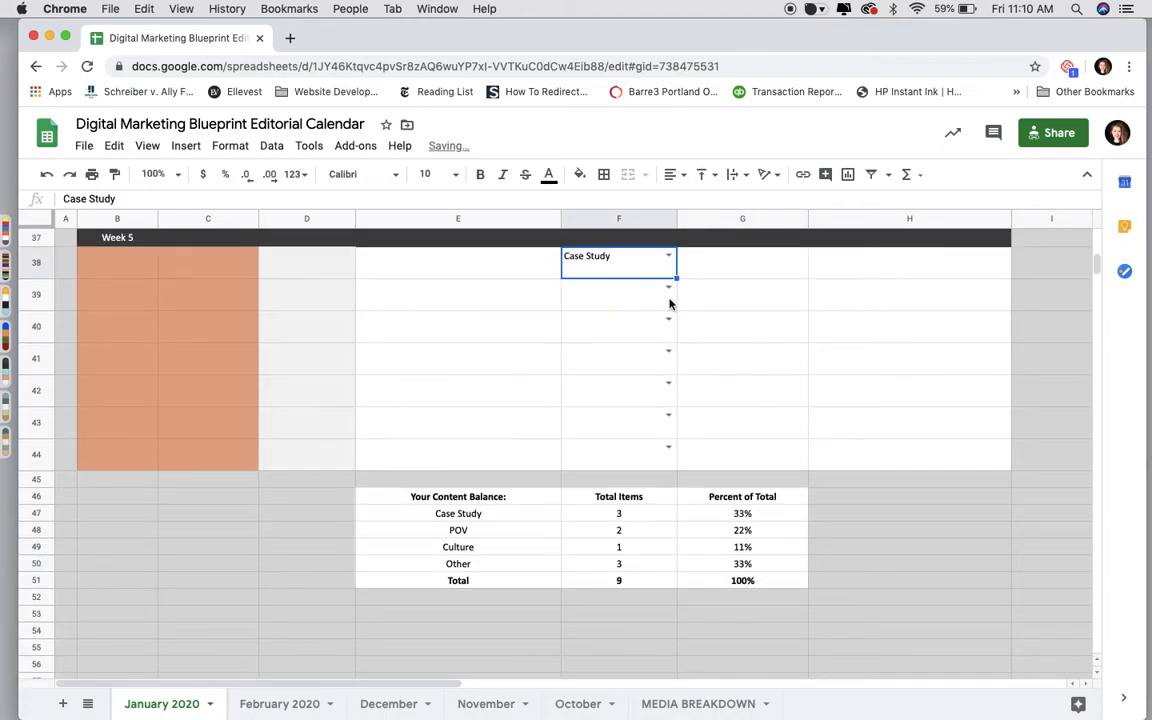
{"action": "left_click", "coordinate": [648, 298]}
{"action": "left_click", "coordinate": [648, 296]}
{"action": "left_click", "coordinate": [600, 322]}
{"action": "left_click", "coordinate": [668, 318]}
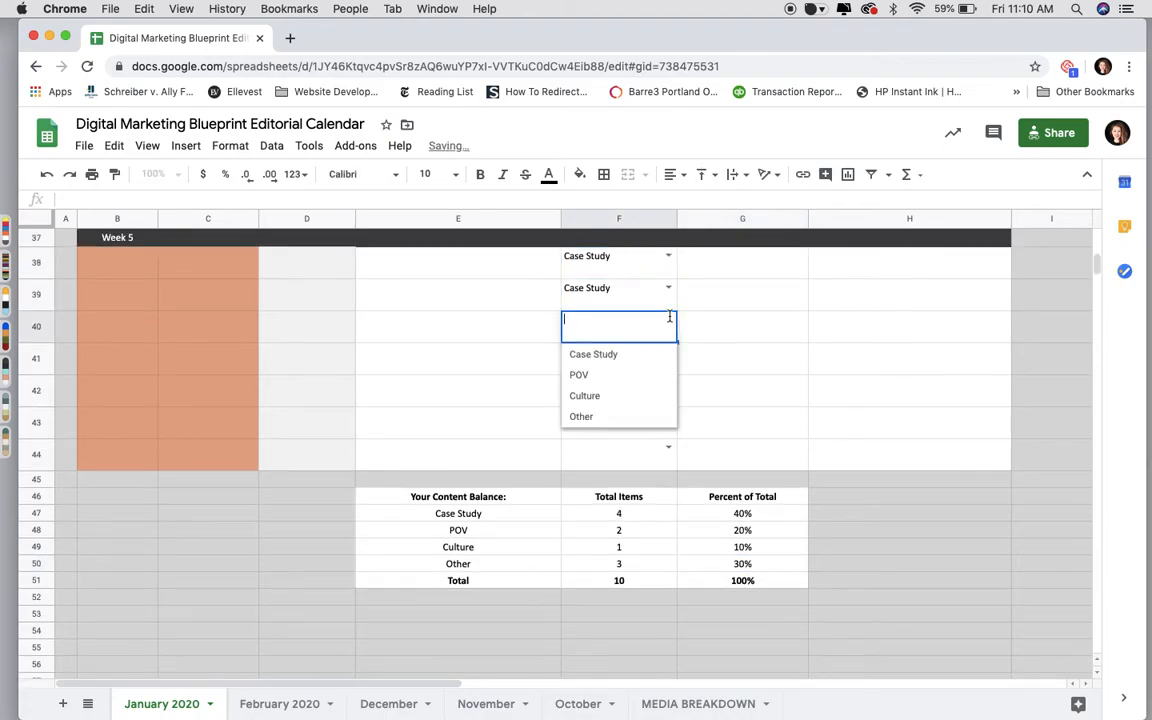
{"action": "left_click", "coordinate": [633, 356]}
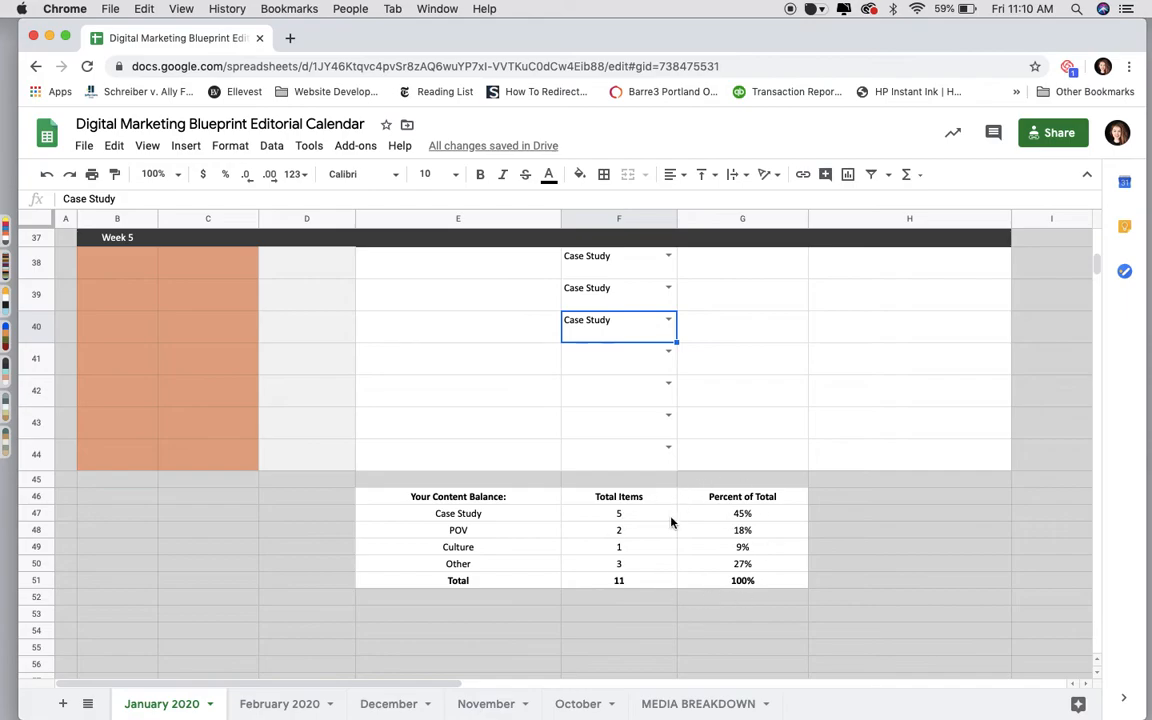
Review the percentages per category in the content balance table, including the Culture row
{"action": "scroll", "coordinate": [748, 615], "scroll_direction": "up", "scroll_amount": 2}
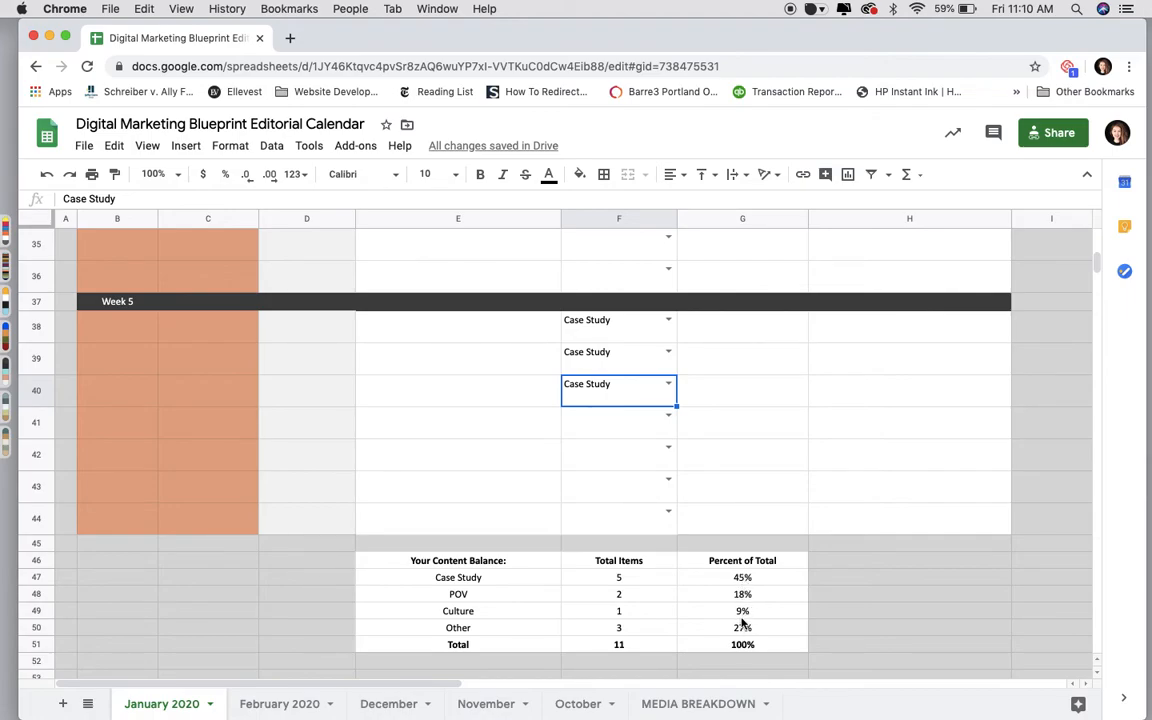
{"action": "left_click", "coordinate": [489, 615]}
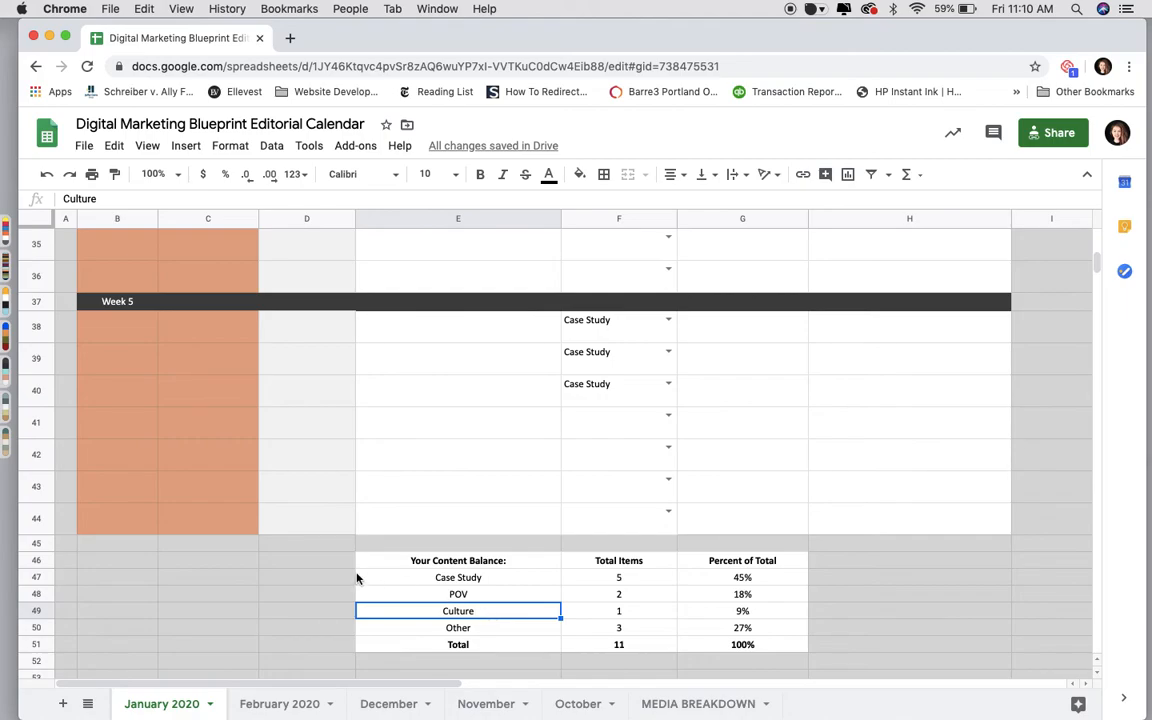
{"action": "left_click", "coordinate": [302, 580]}
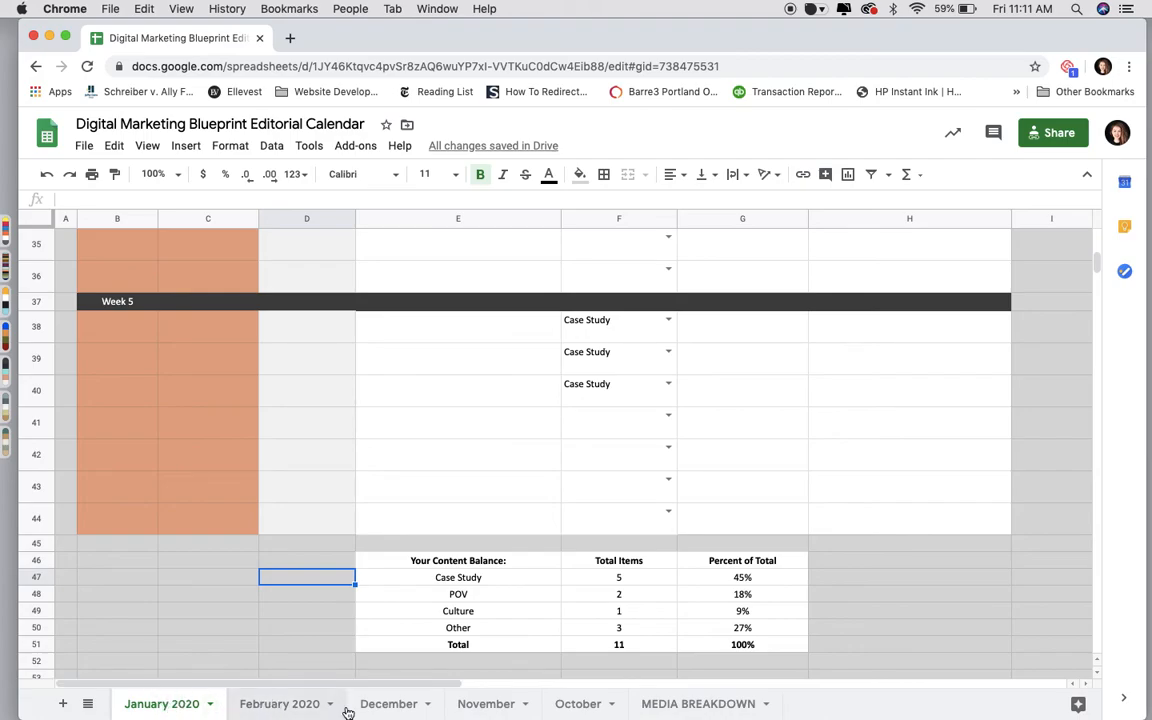
Duplicate the January 2020 sheet and rename the copy Month 202
{"action": "right_click", "coordinate": [144, 708]}
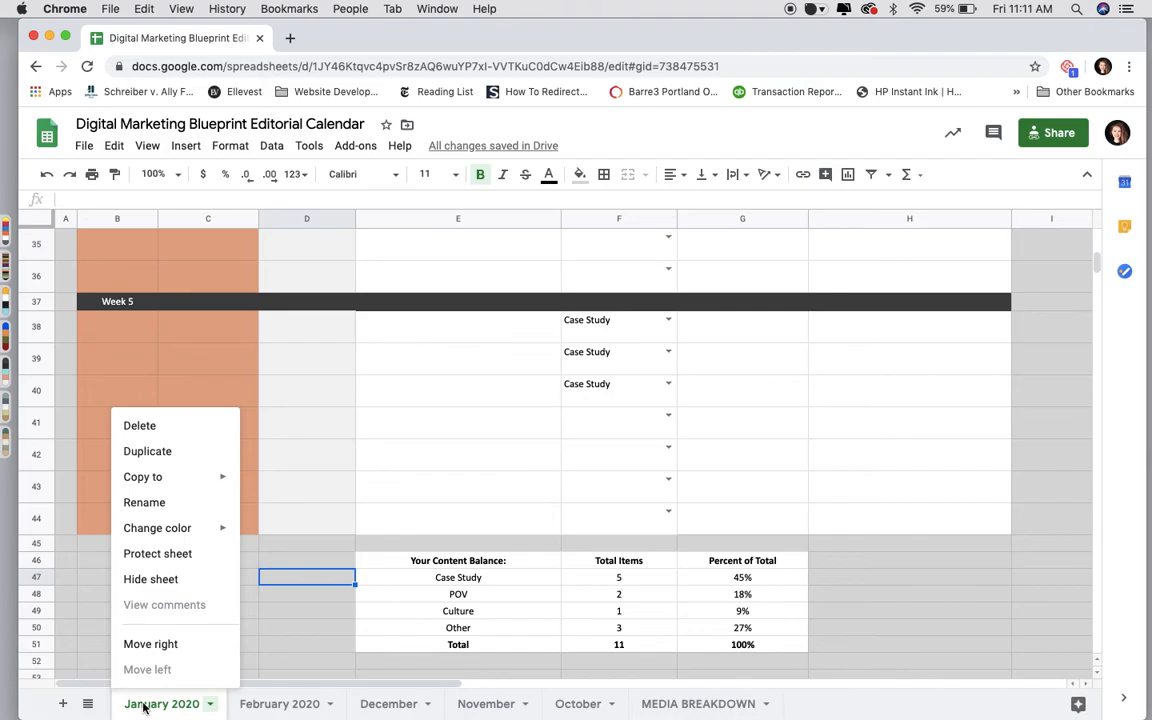
{"action": "left_click", "coordinate": [165, 452]}
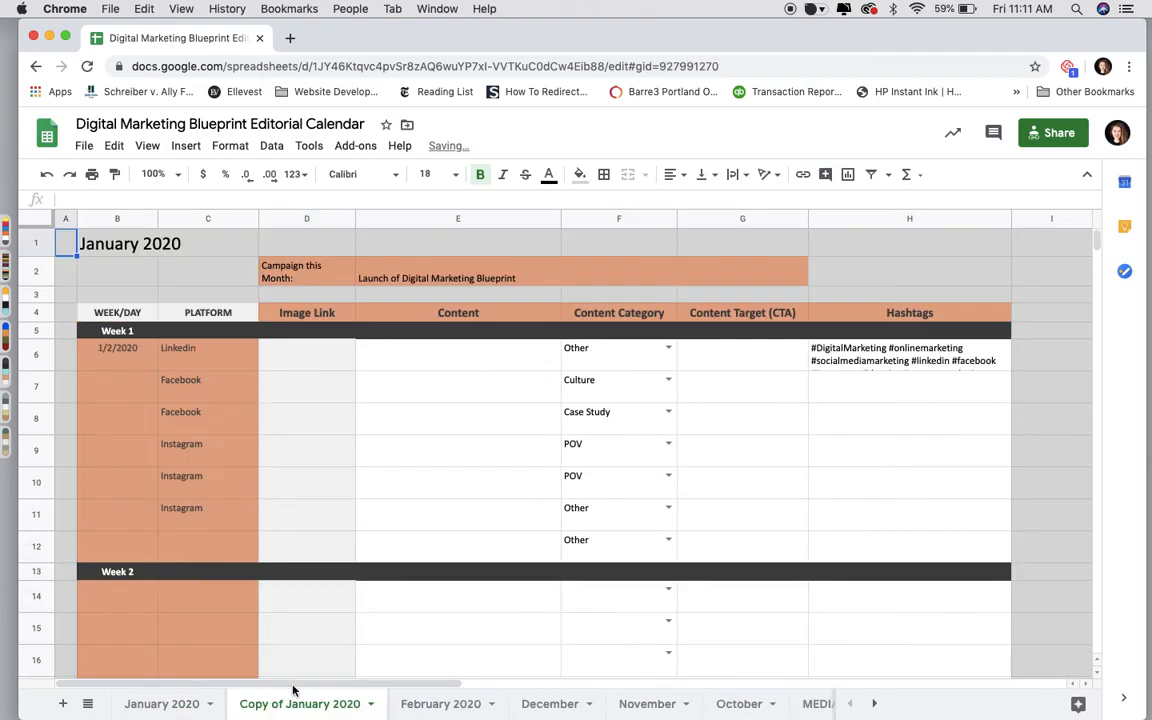
{"action": "right_click", "coordinate": [291, 712]}
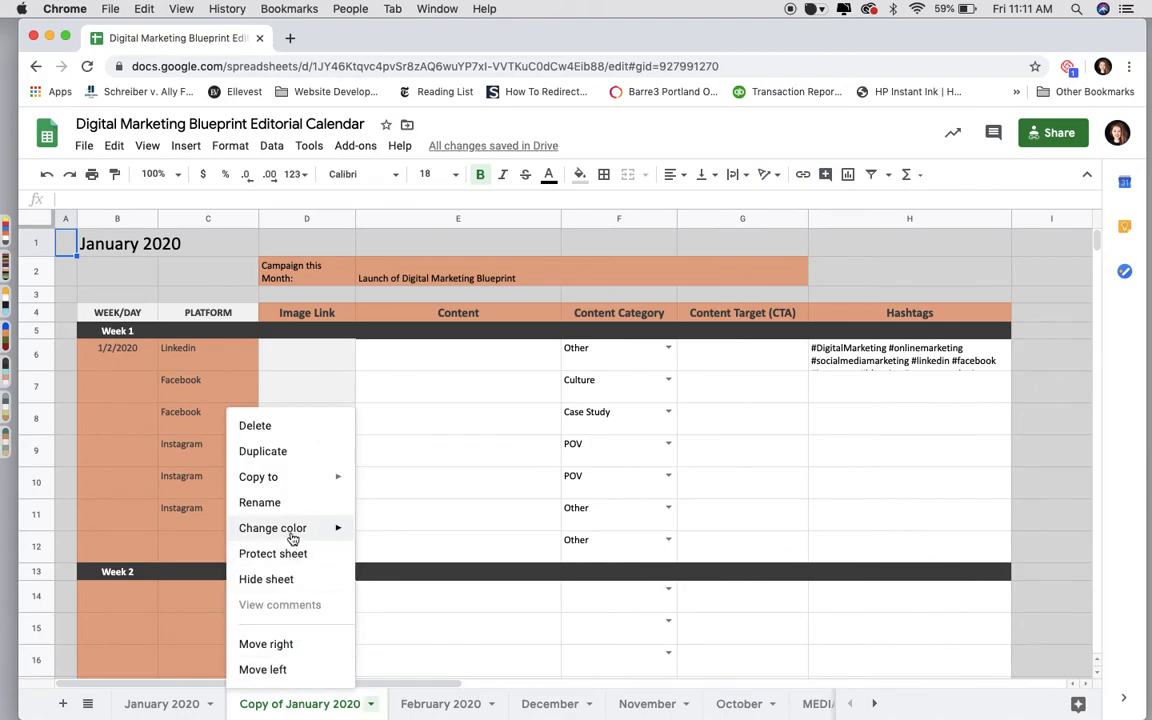
{"action": "left_click", "coordinate": [278, 503]}
{"action": "type", "text": "Month 202"}
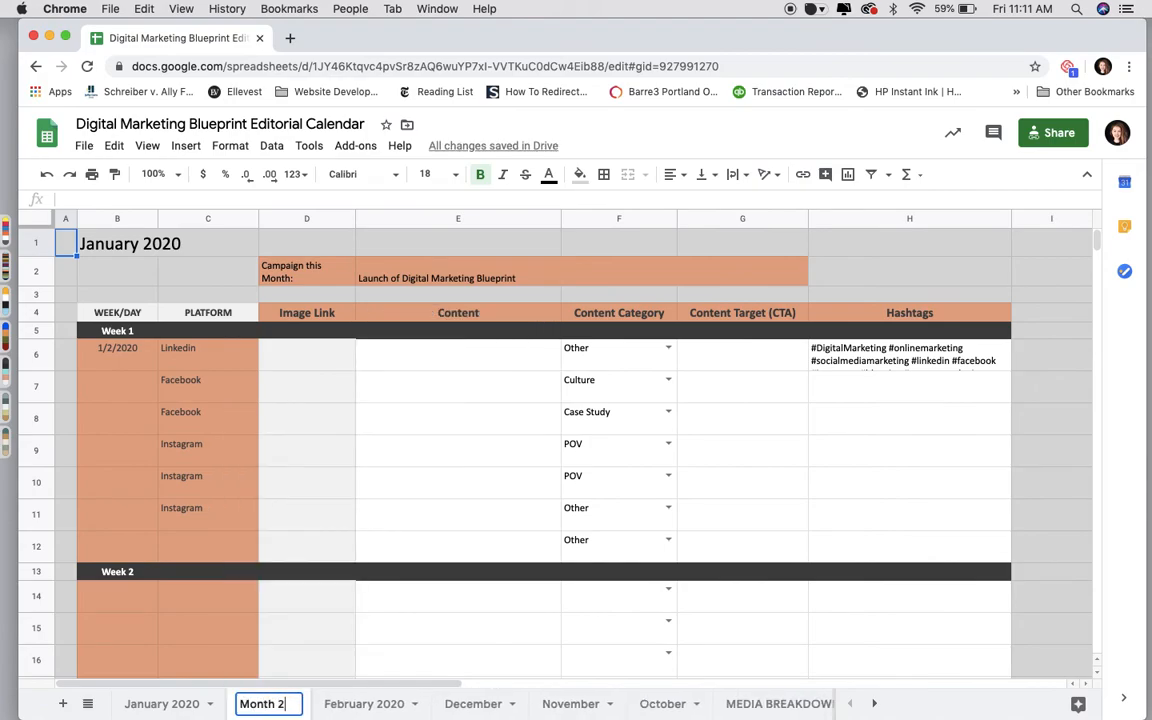
{"action": "left_click", "coordinate": [330, 428]}
Review the copied sheet's month heading, campaign row and Week 1 entries for platform, content, content category and hashtags
{"action": "left_click", "coordinate": [143, 243]}
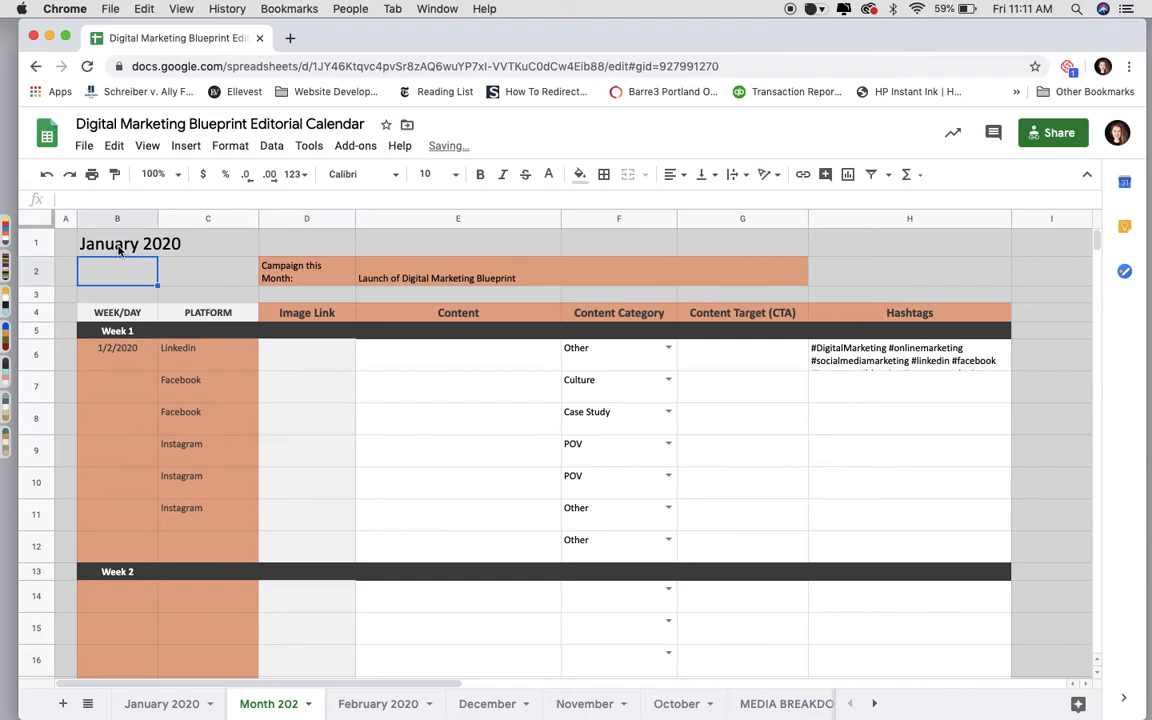
{"action": "left_click", "coordinate": [385, 274]}
{"action": "left_click_drag", "start_coordinate": [175, 355], "coordinate": [182, 510]}
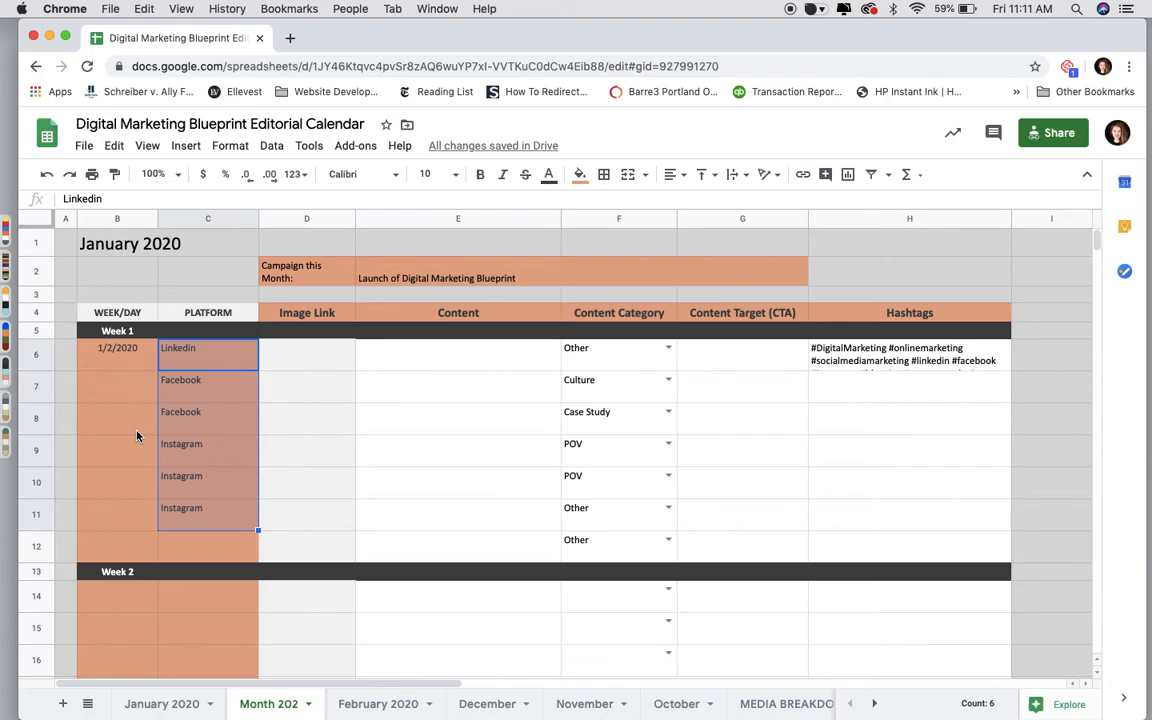
{"action": "left_click_drag", "start_coordinate": [594, 358], "coordinate": [587, 541]}
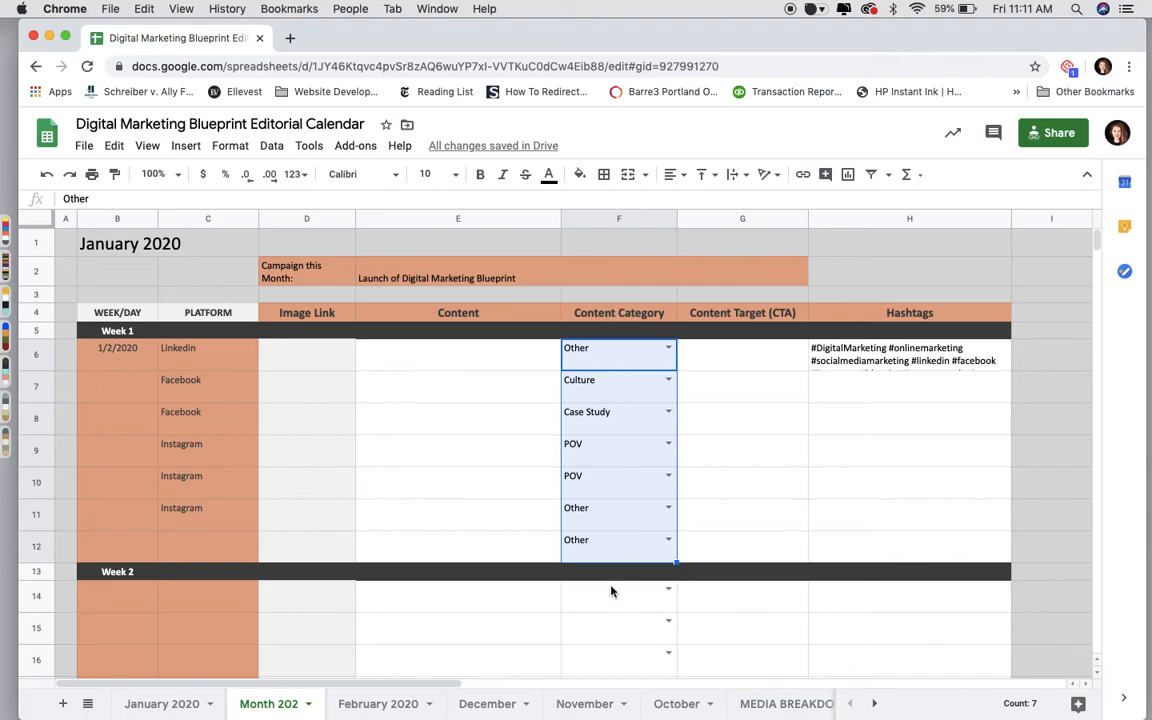
{"action": "left_click", "coordinate": [362, 356]}
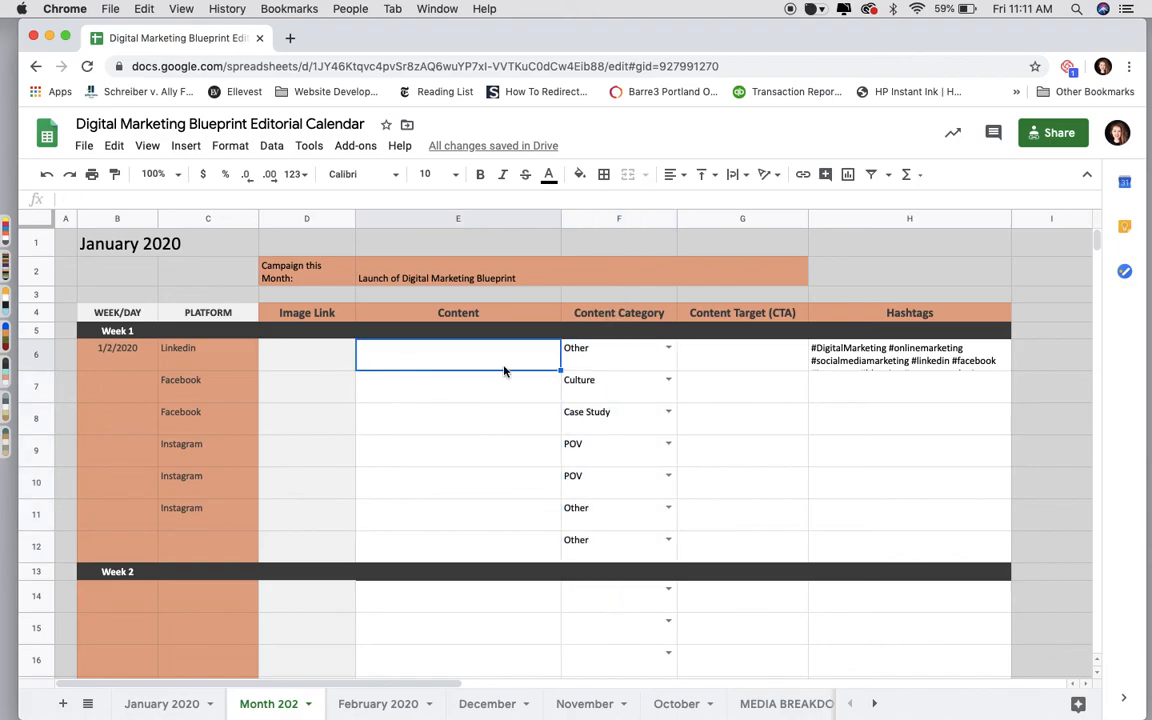
{"action": "left_click", "coordinate": [197, 317]}
{"action": "left_click_drag", "start_coordinate": [172, 347], "coordinate": [190, 556]}
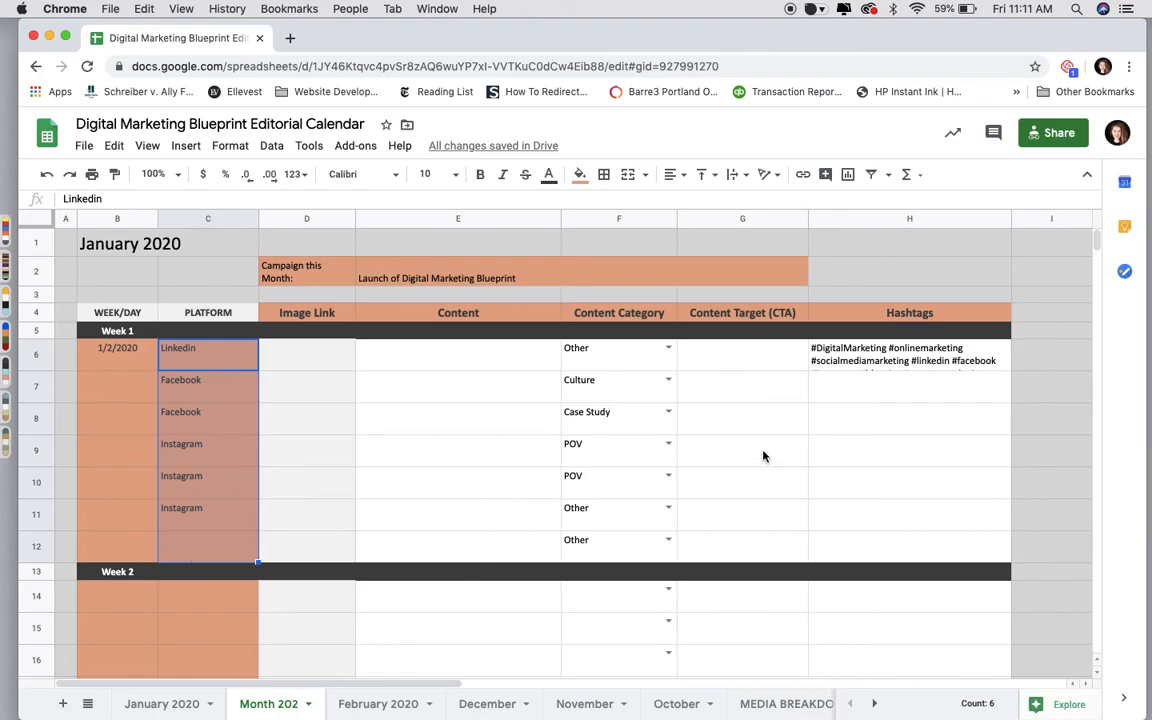
{"action": "left_click", "coordinate": [854, 358]}
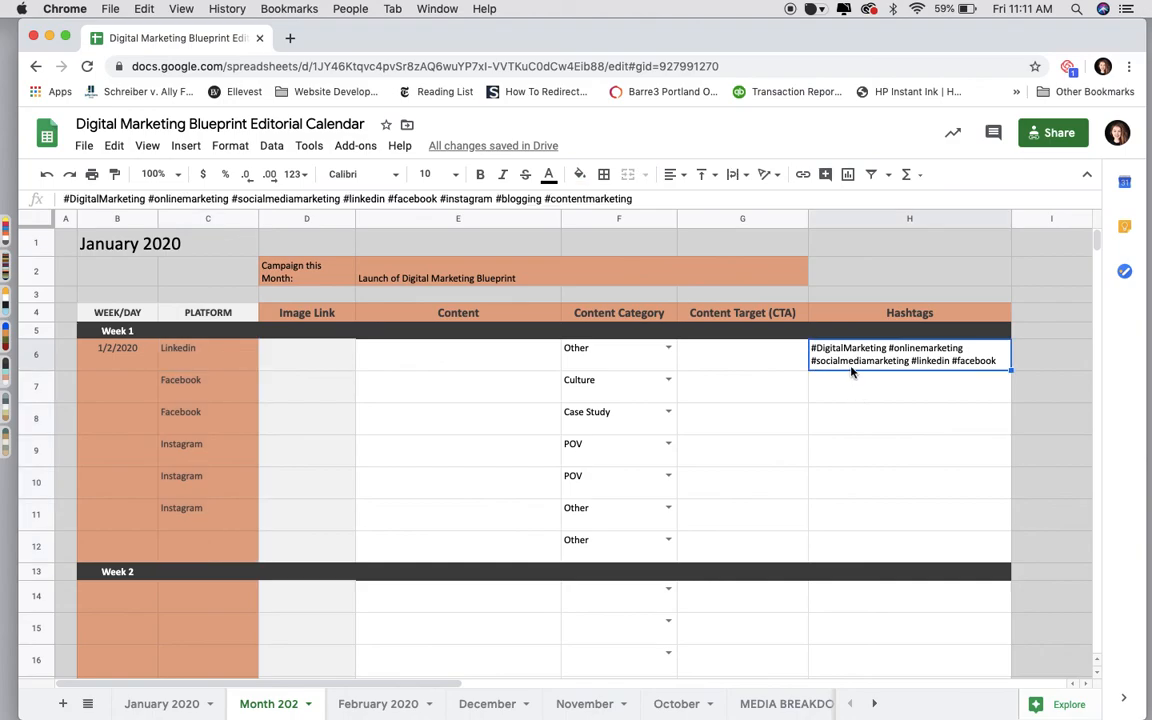